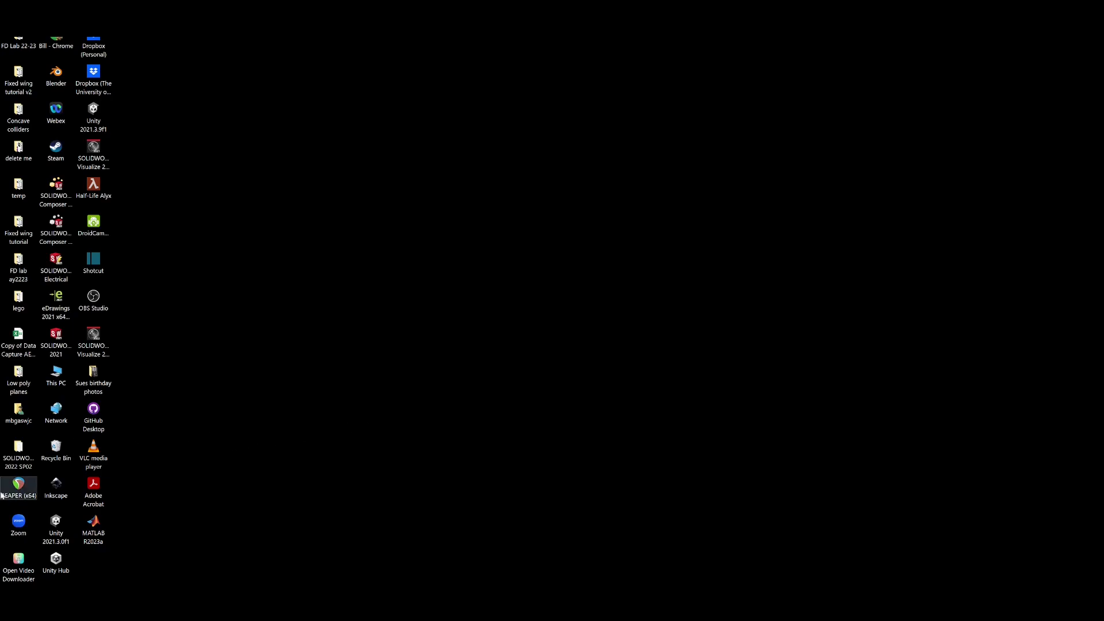
# Launch Unity Hub to its Projects list showing FD Lab 22-23 and Fixed wing tutorial v2
pyautogui.doubleClick(57, 560)
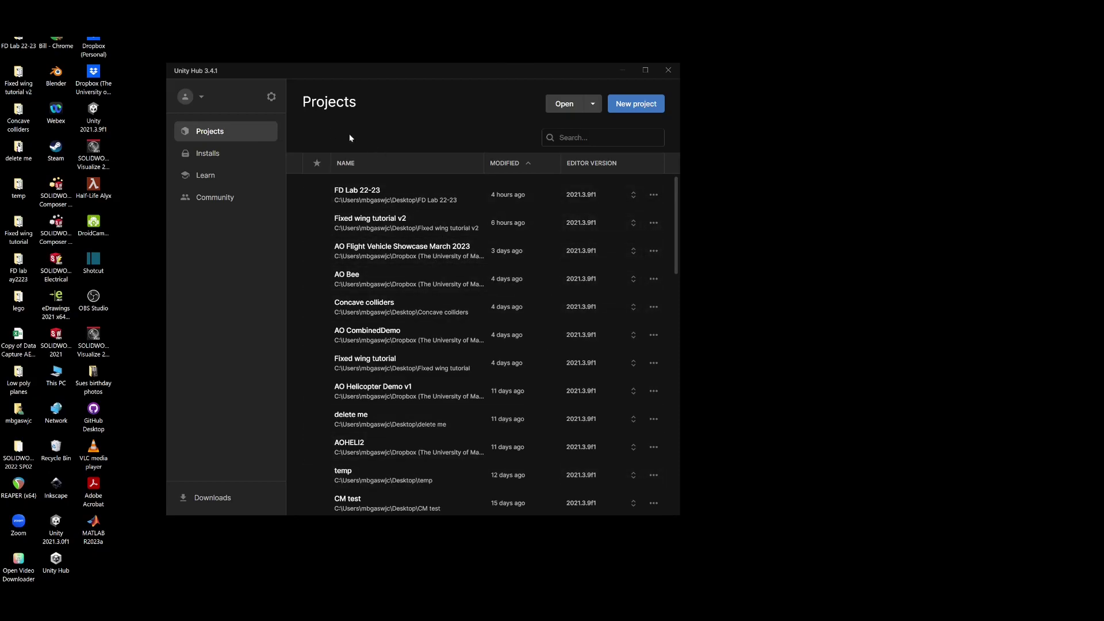
pyautogui.click(270, 97)
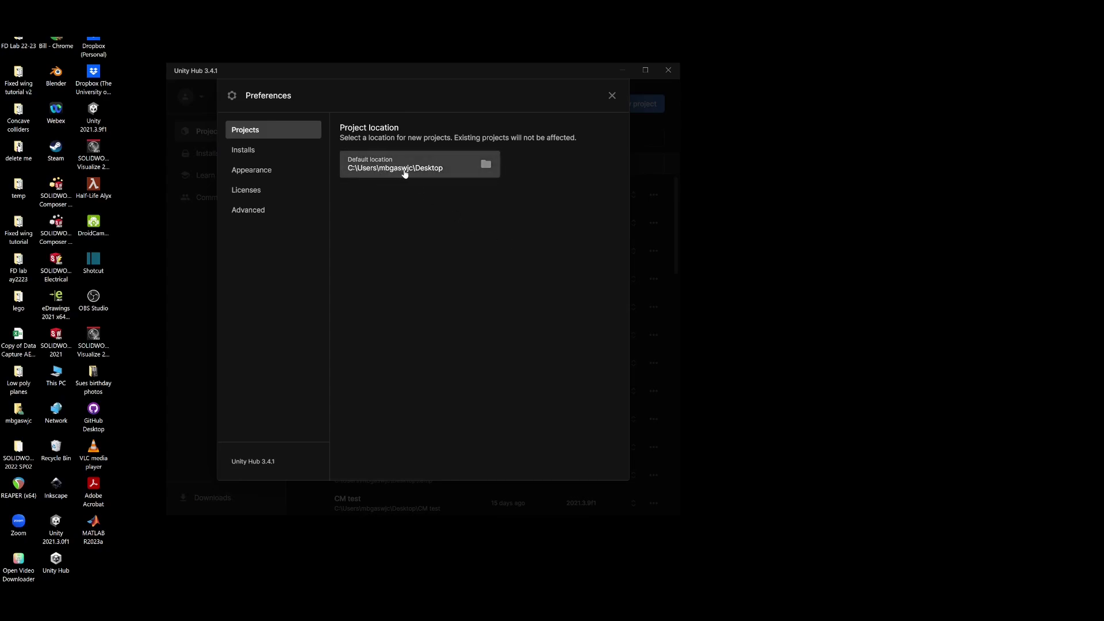
pyautogui.click(612, 96)
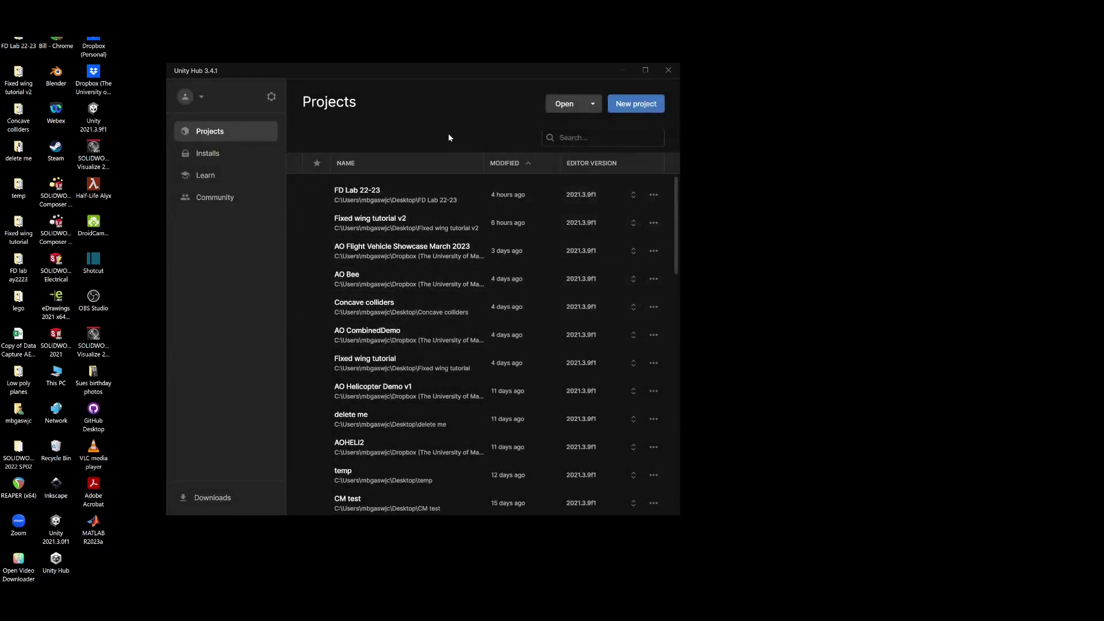
# Start a new 3D Core project and rename it from 'My project' to 'FD lab v1'
pyautogui.click(637, 104)
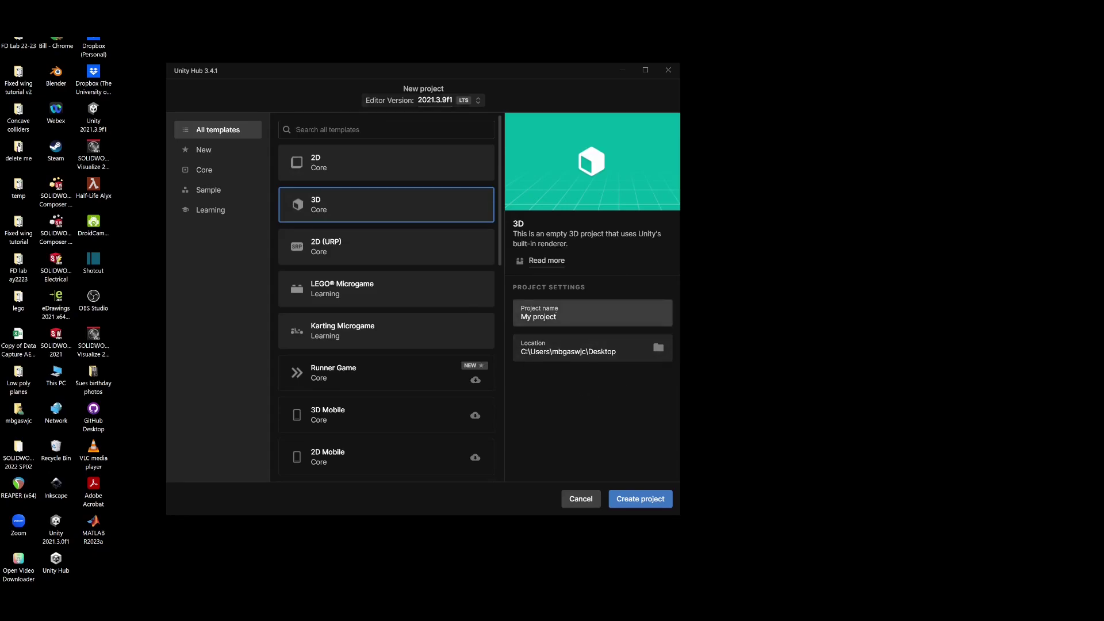
pyautogui.click(575, 315)
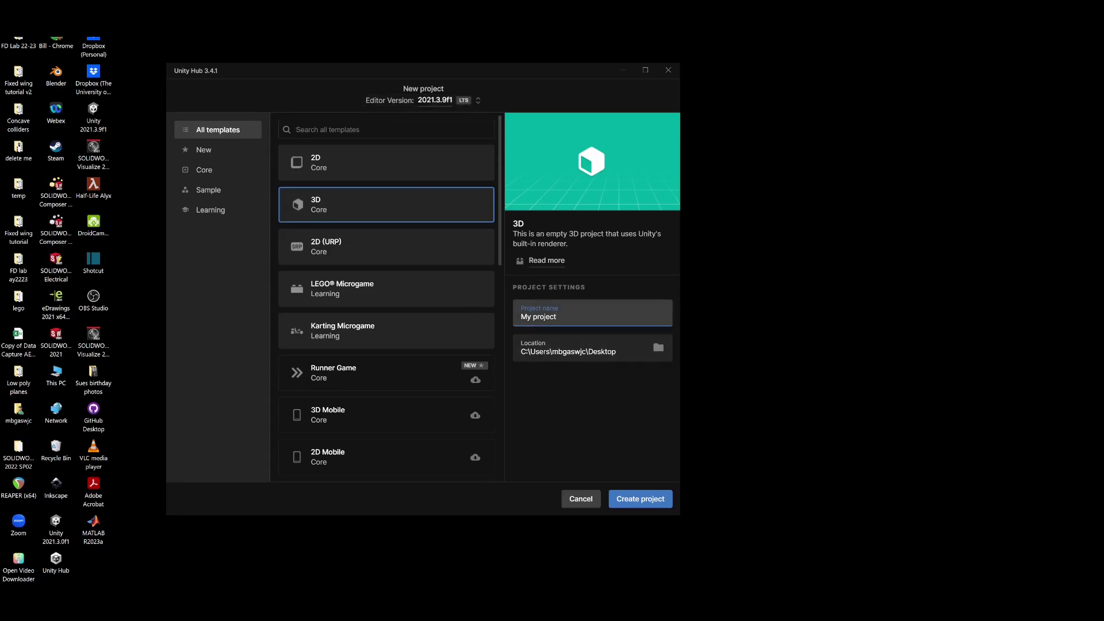
pyautogui.press('BackSpace')
pyautogui.press('BackSpace')
pyautogui.press('BackSpace')
pyautogui.press('BackSpace')
pyautogui.press('BackSpace')
pyautogui.press('BackSpace')
pyautogui.press('BackSpace')
pyautogui.press('BackSpace')
pyautogui.press('BackSpace')
pyautogui.press('BackSpace')
pyautogui.write('FD lab v1')
# Create the FD lab v1 project and let the editor open its SampleScene
pyautogui.click(647, 500)
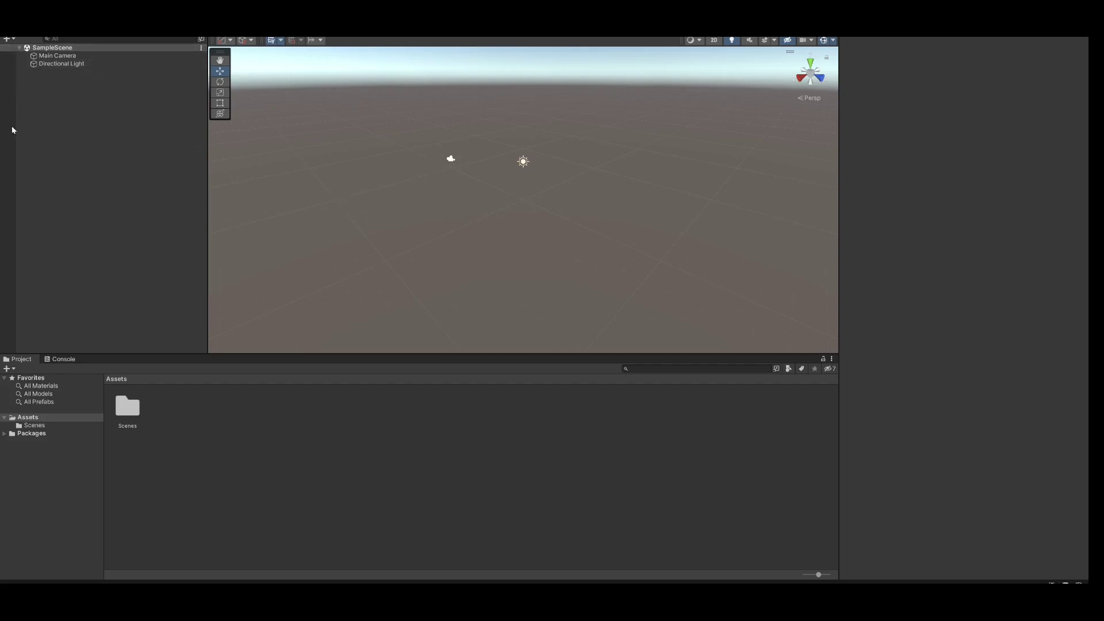
# Review the default Main Camera and Directional Light settings in the Inspector
pyautogui.click(48, 57)
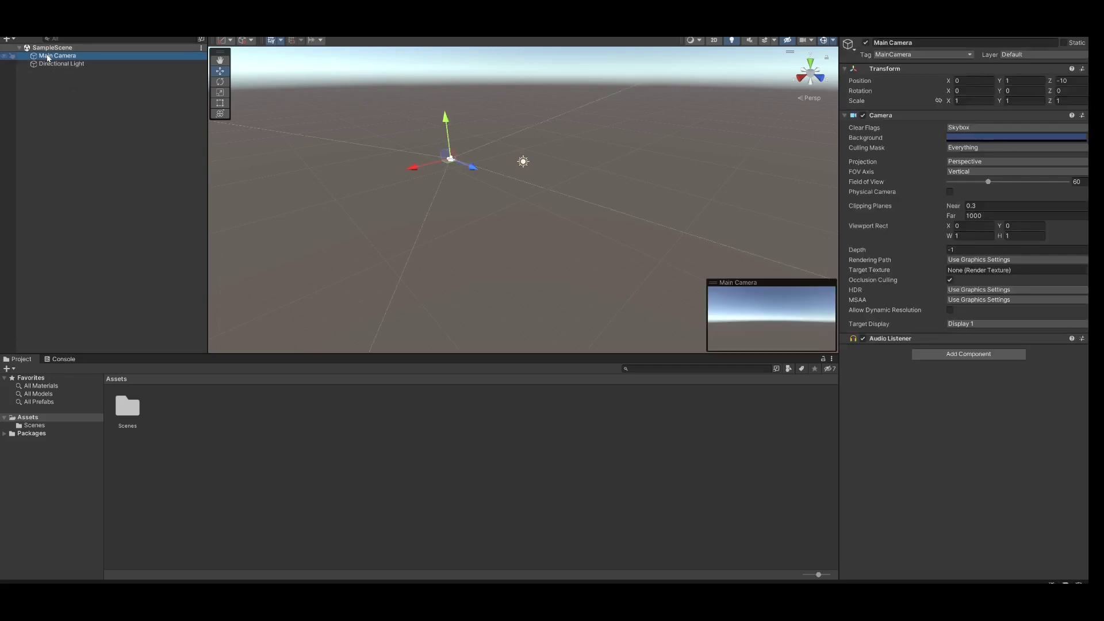
pyautogui.click(50, 65)
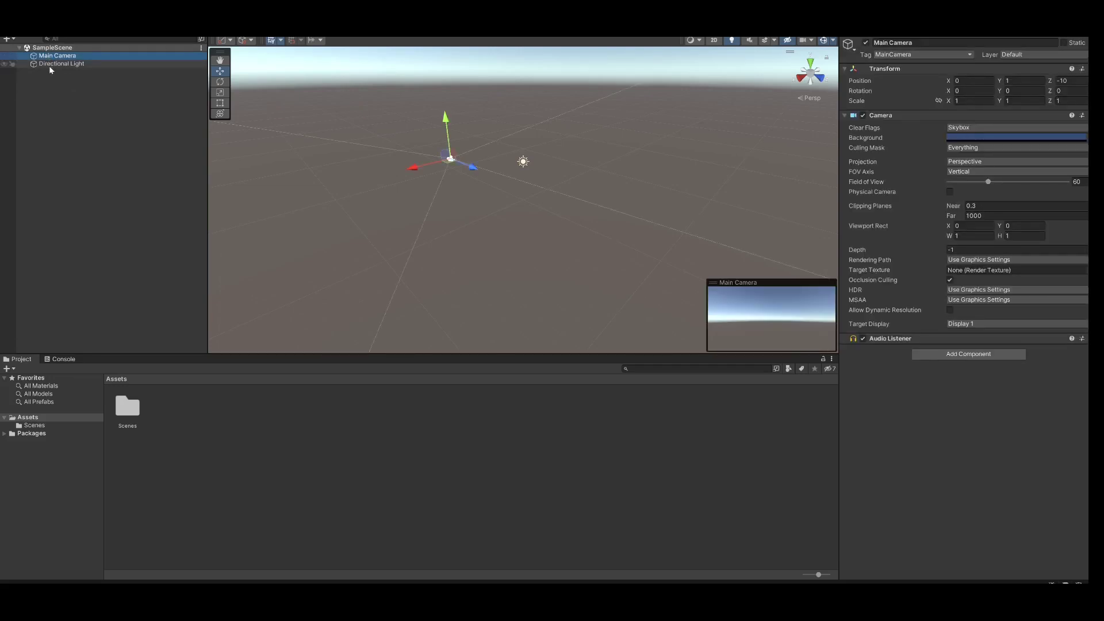
pyautogui.click(50, 58)
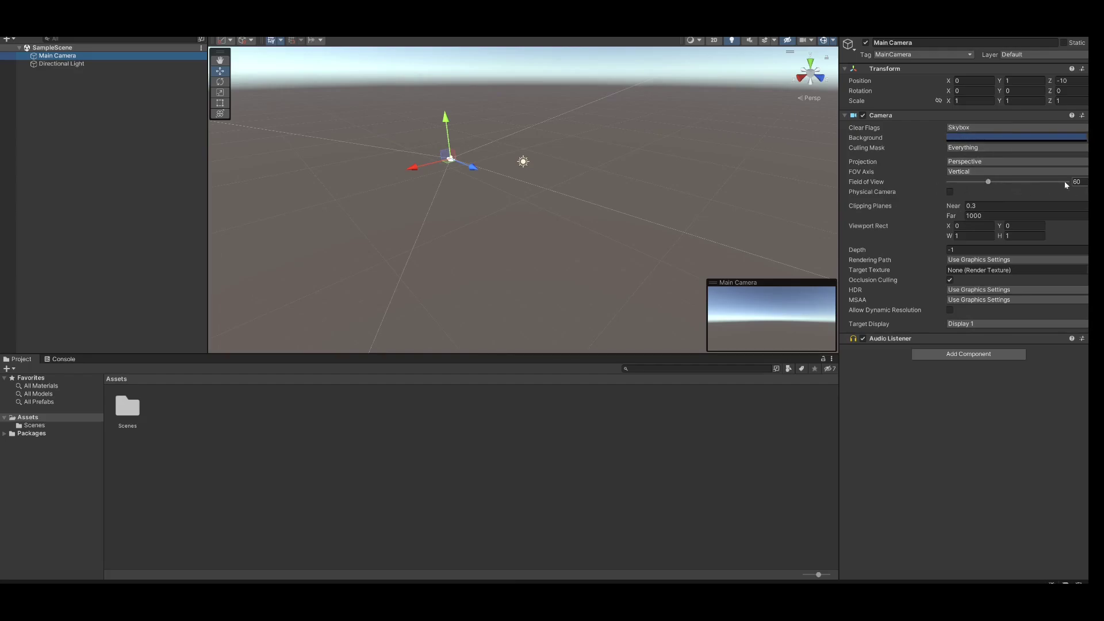
pyautogui.click(60, 64)
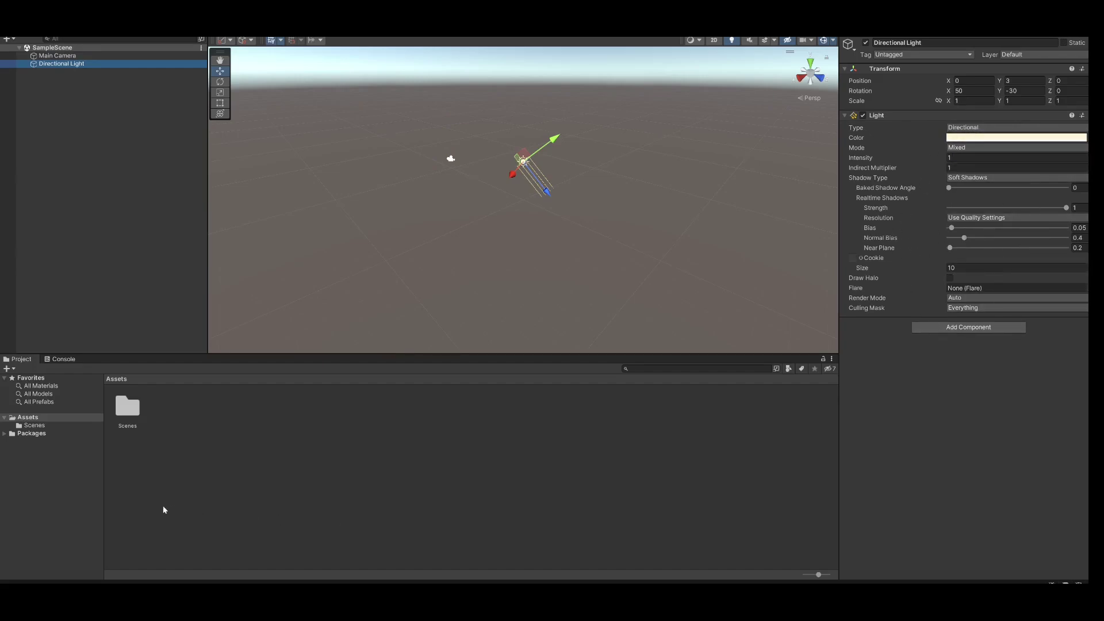
# Widen the project folder tree, browse Packages, and open Assets/Scenes showing SampleScene
pyautogui.click(102, 496)
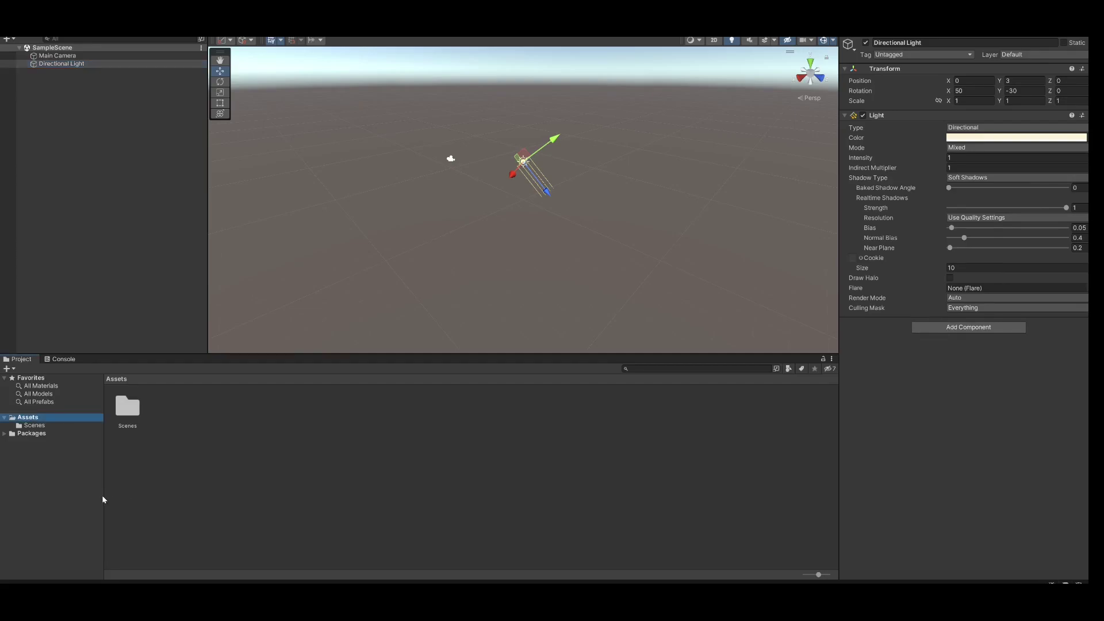
pyautogui.moveTo(103, 499); pyautogui.dragTo(173, 501)
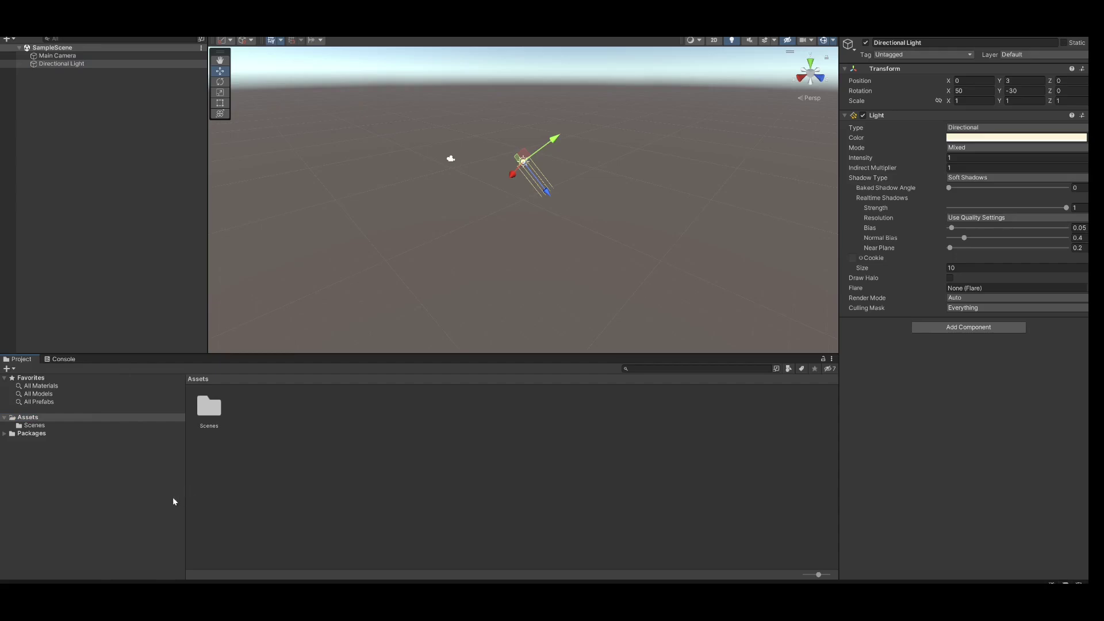
pyautogui.click(32, 458)
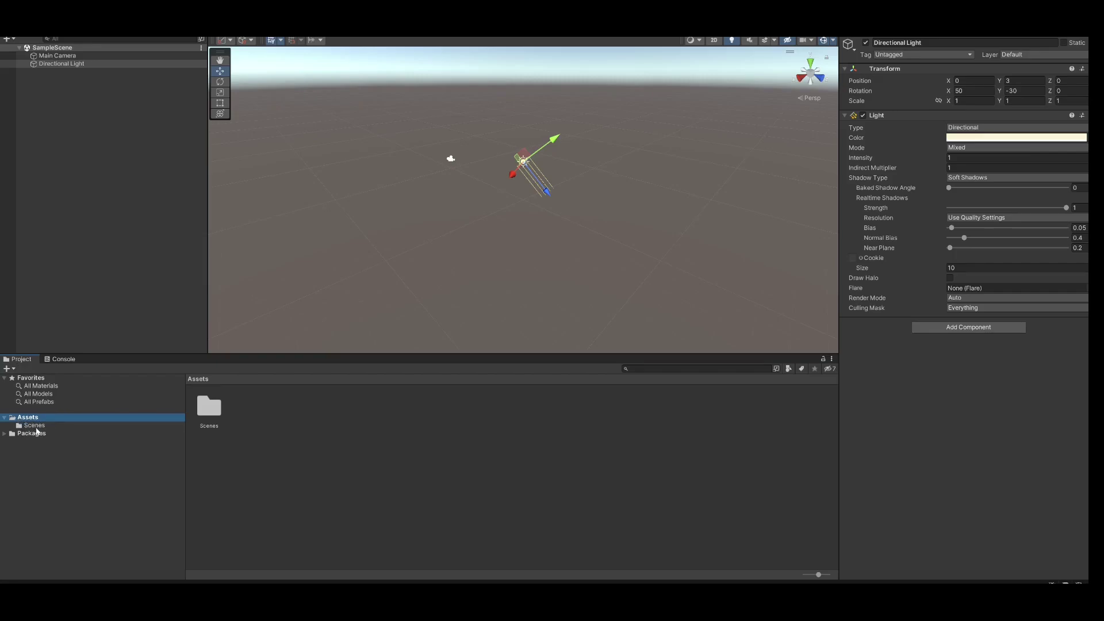
pyautogui.click(5, 434)
pyautogui.click(33, 443)
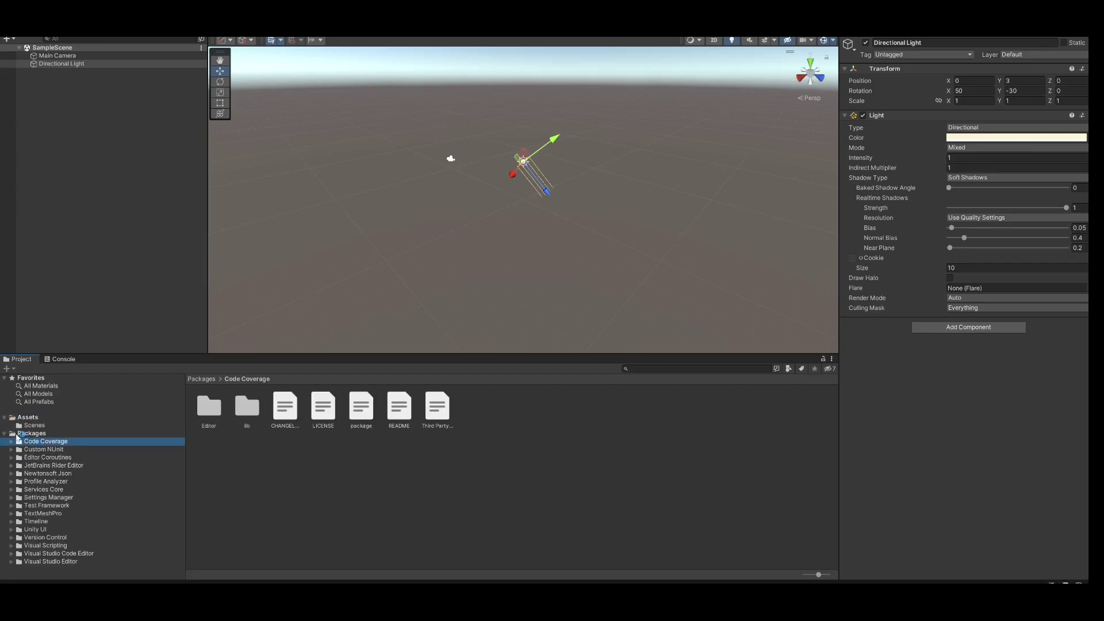
pyautogui.click(5, 418)
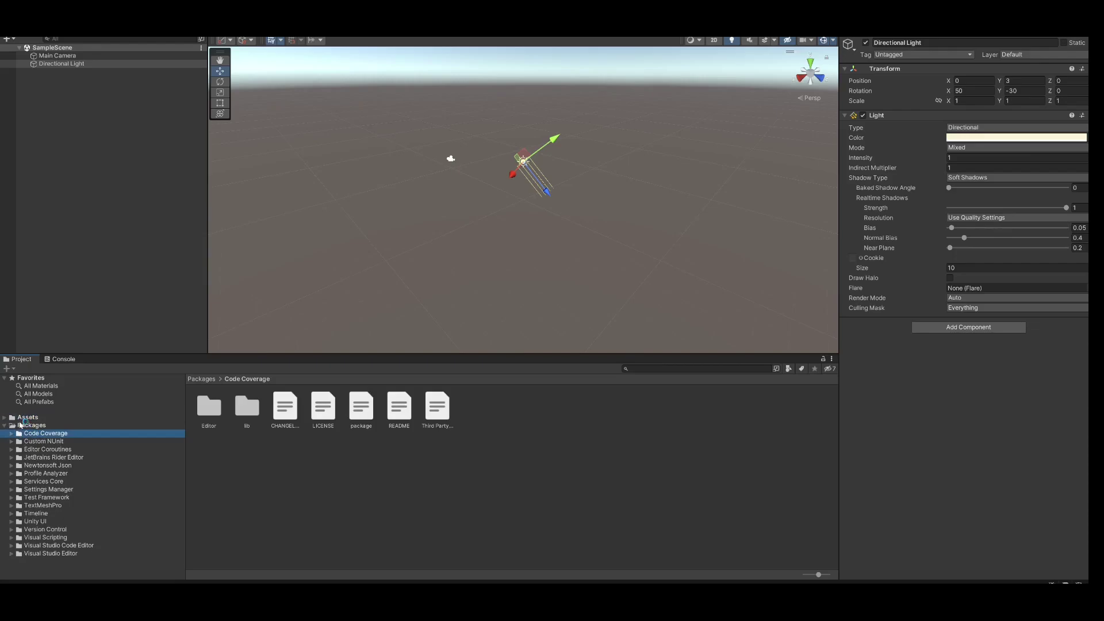
pyautogui.click(27, 418)
pyautogui.doubleClick(212, 414)
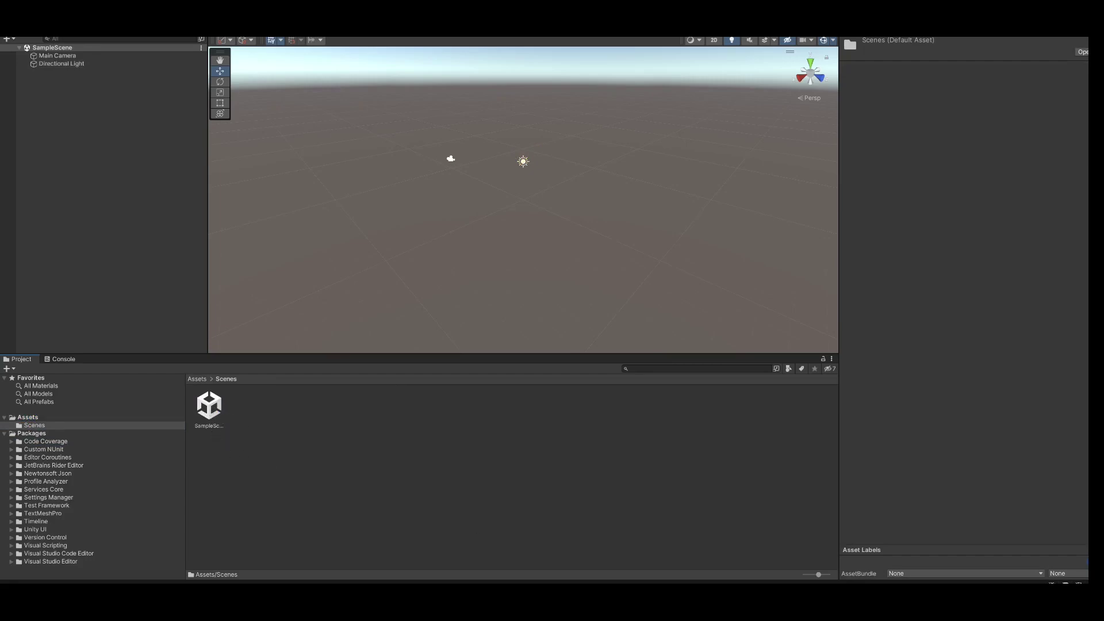
# Shrink the Project panel icons to a compact list, checking the Console briefly
pyautogui.moveTo(818, 575); pyautogui.dragTo(794, 575)
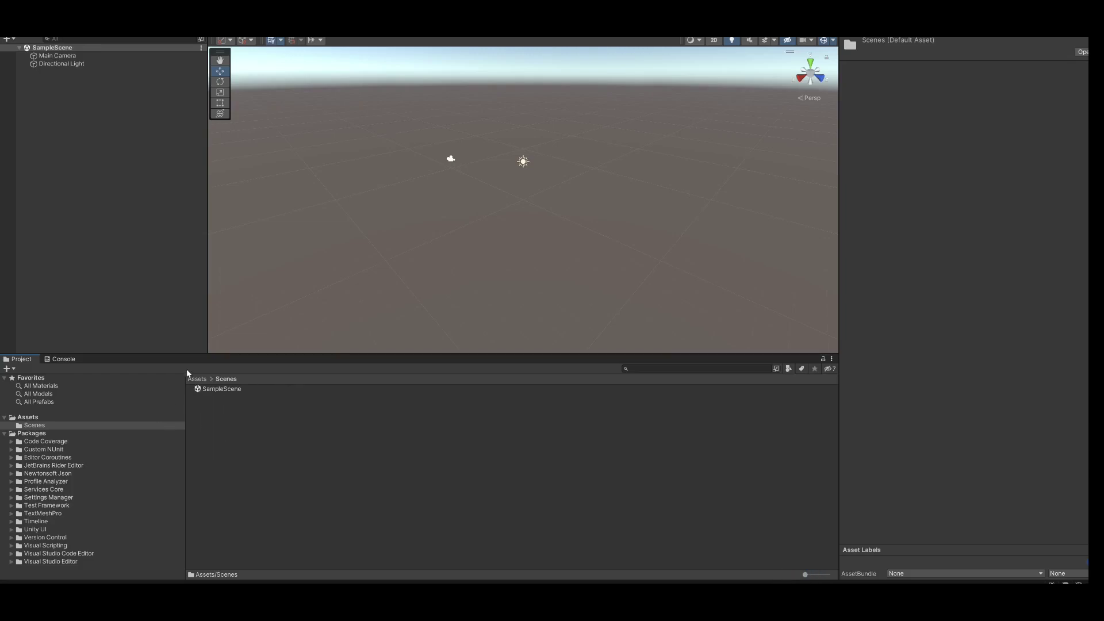
pyautogui.click(64, 360)
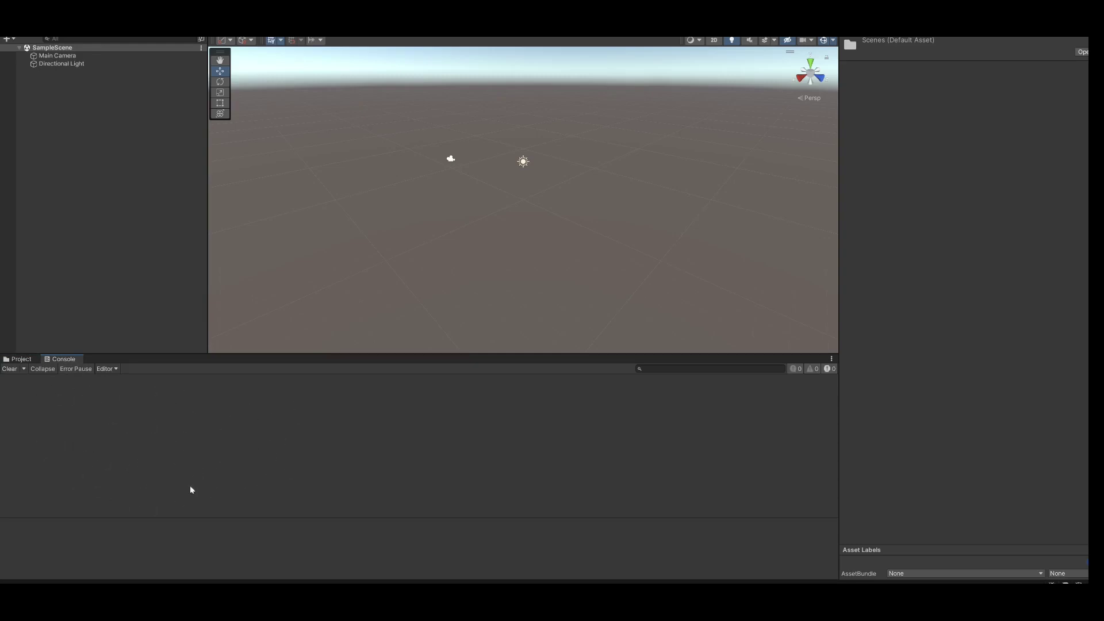
pyautogui.click(17, 360)
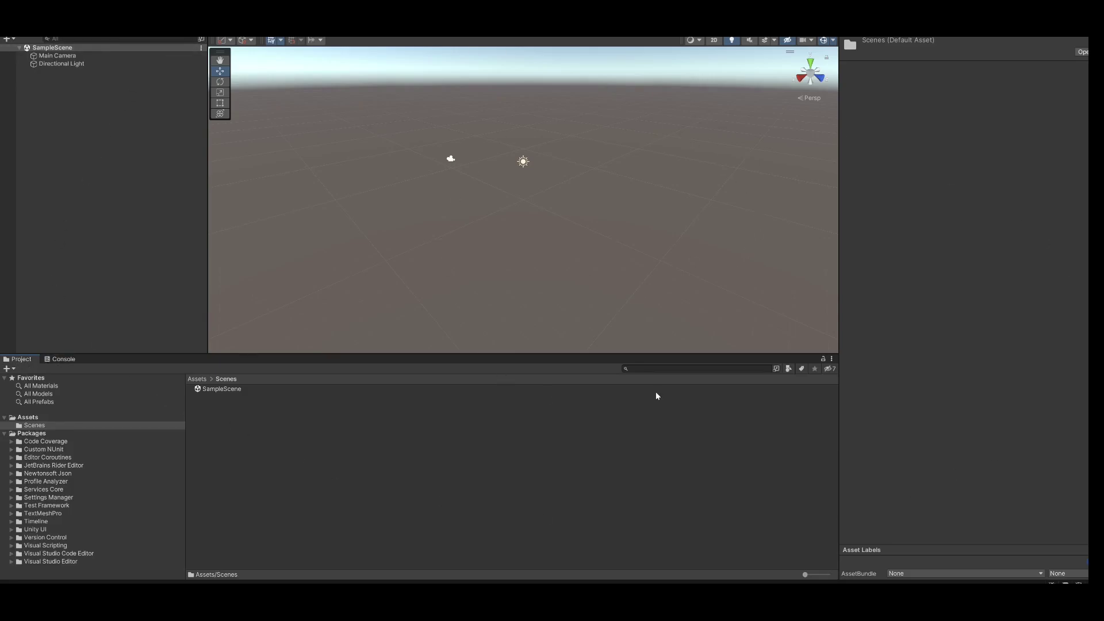
# Choose Assets > Import Package > Custom Package to browse the downloaded unitypackage files
pyautogui.click(40, 29)
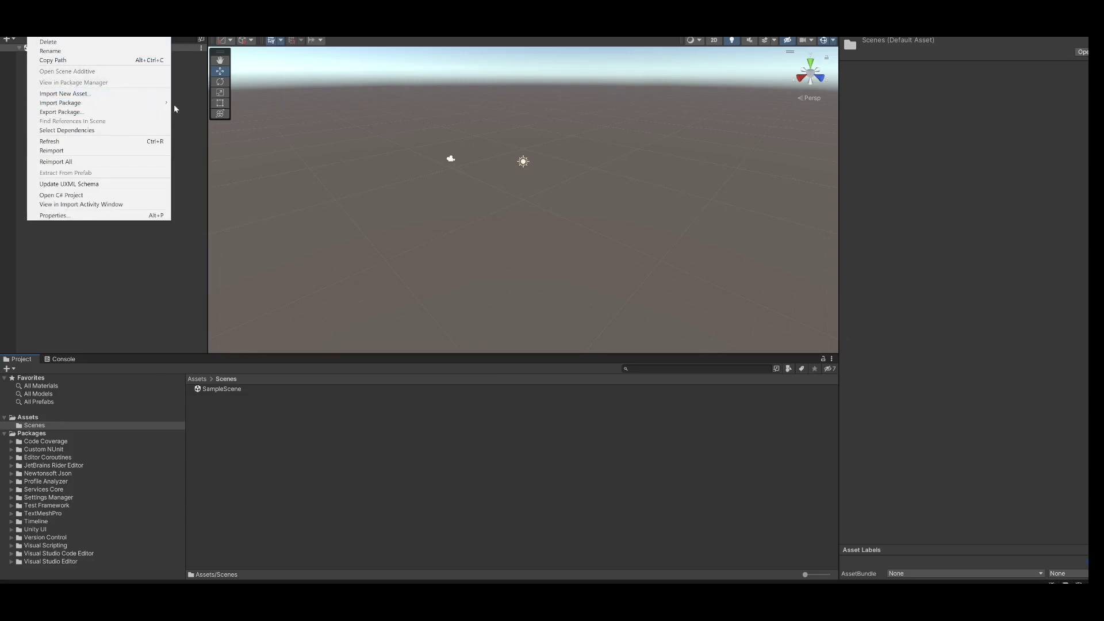
pyautogui.click(190, 105)
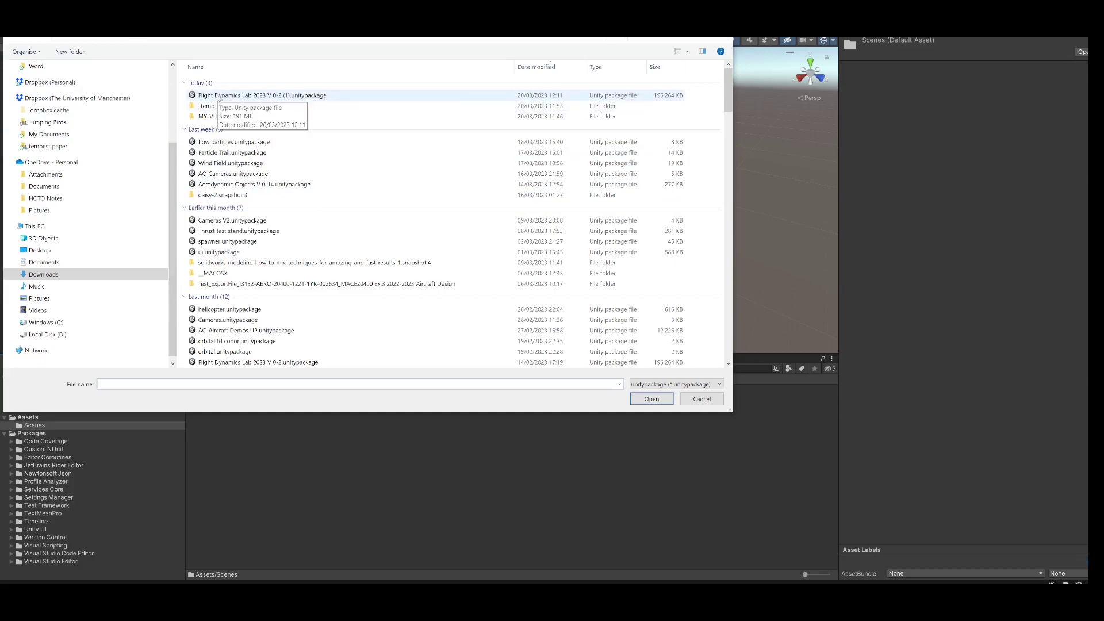
# Open the Flight Dynamics Lab 2023 V 0-2 package and review its fully ticked file list
pyautogui.click(219, 99)
pyautogui.click(650, 399)
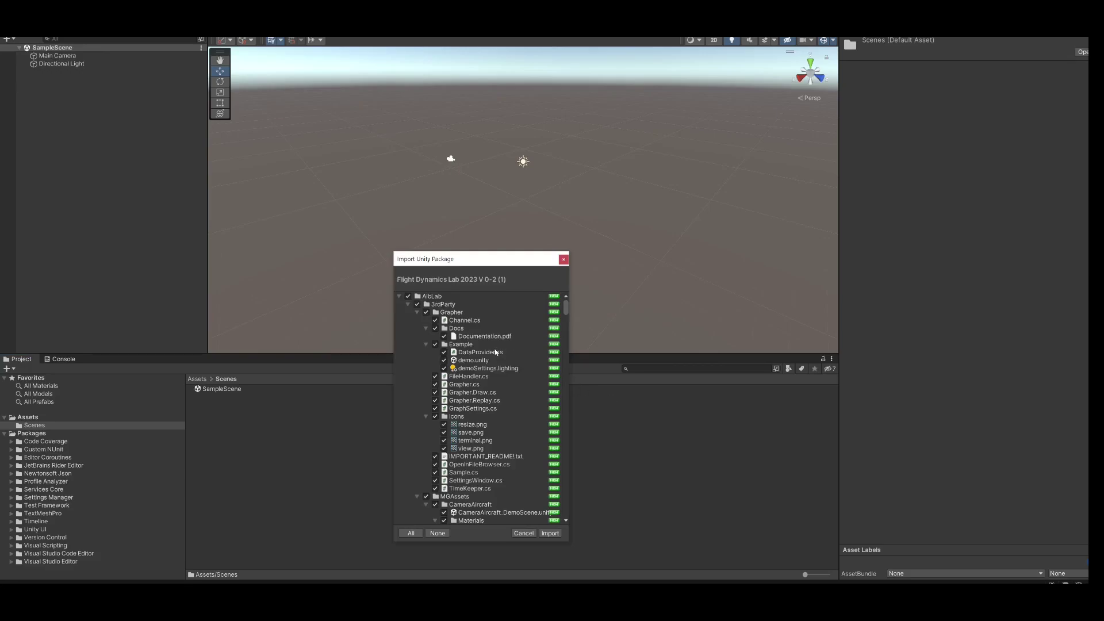
pyautogui.scroll(-1, 499, 346)
pyautogui.scroll(-12, 498, 344)
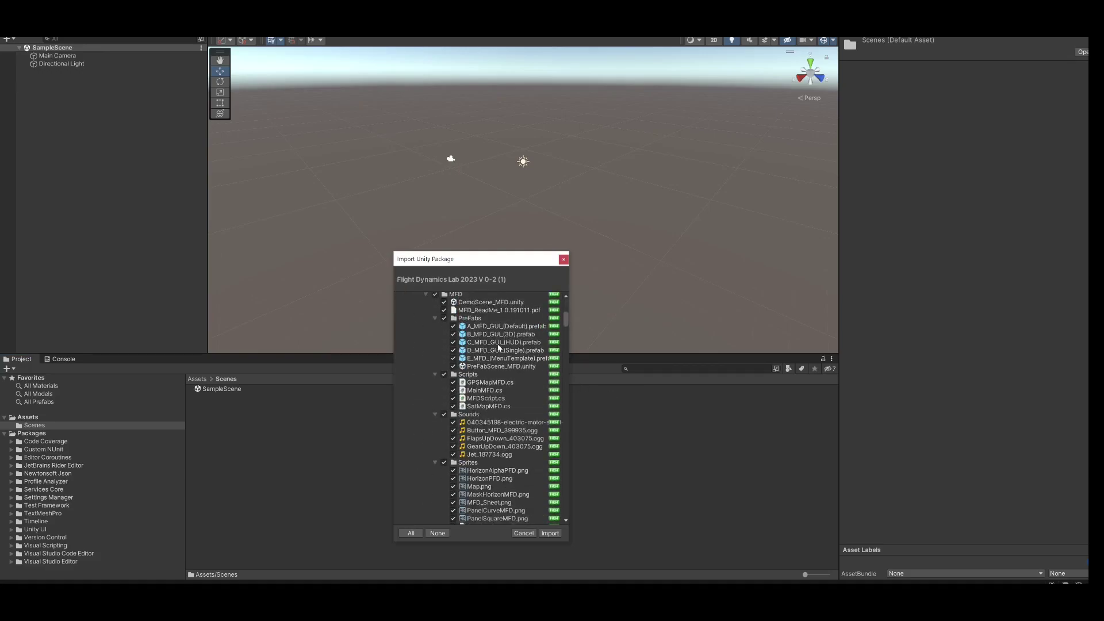
pyautogui.scroll(-15, 498, 348)
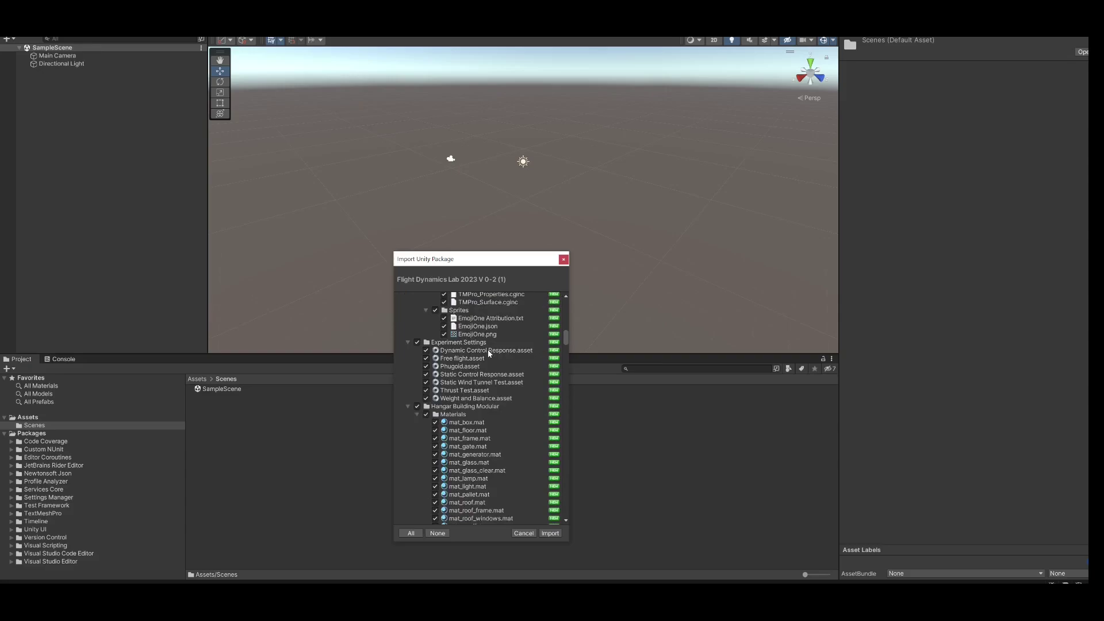
pyautogui.scroll(12, 486, 357)
pyautogui.scroll(15, 477, 358)
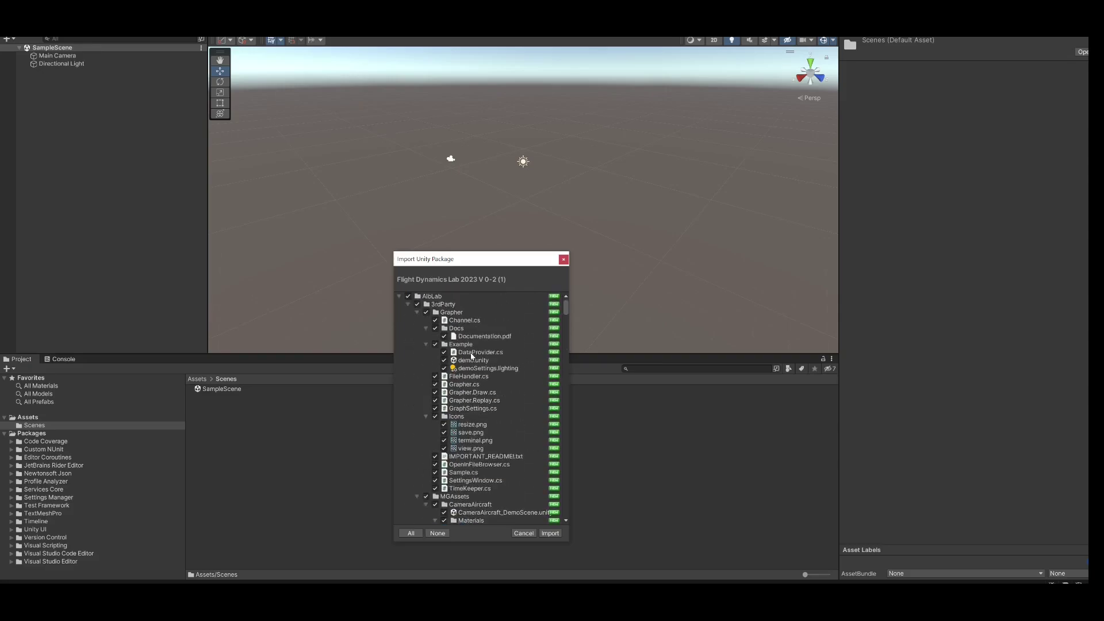
# Import every file of the Flight Dynamics Lab 2023 V 0-2 package into Assets
pyautogui.click(550, 533)
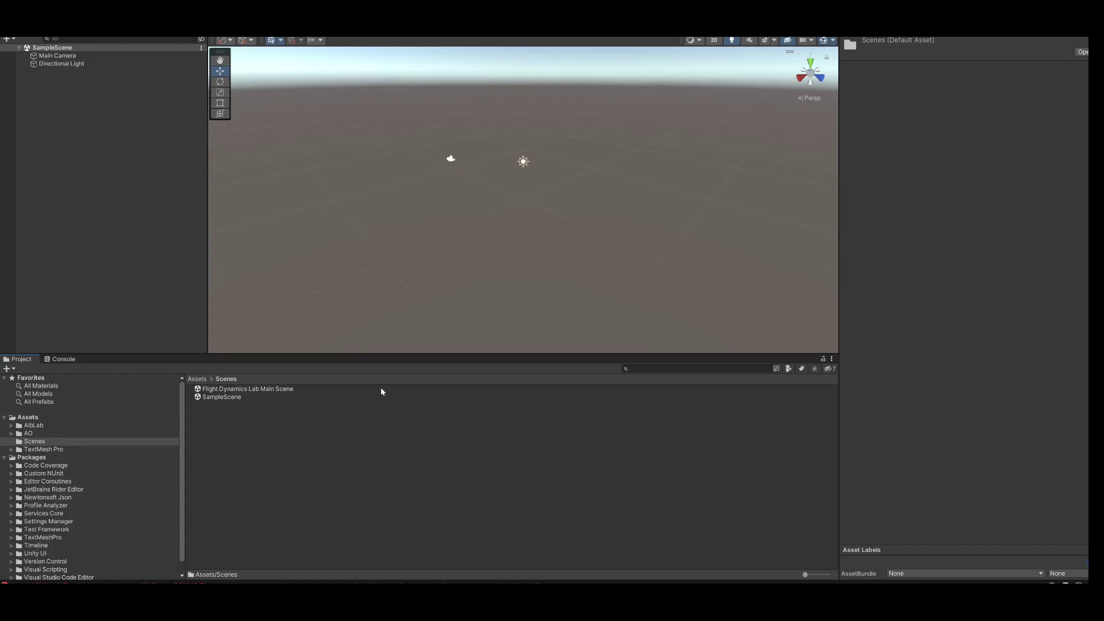
pyautogui.click(62, 360)
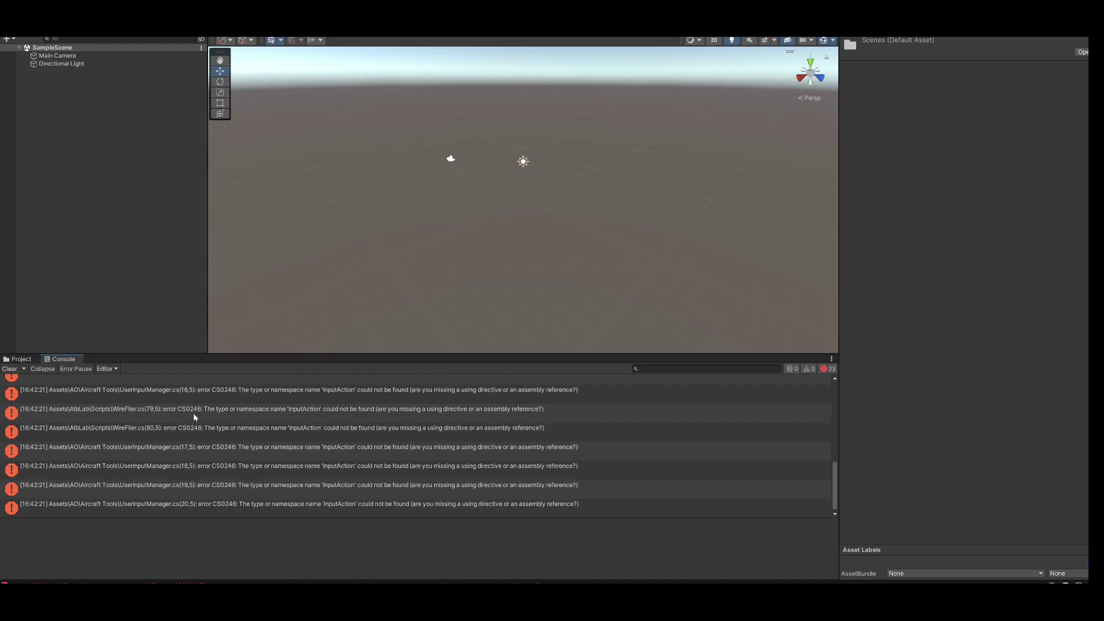
pyautogui.click(22, 359)
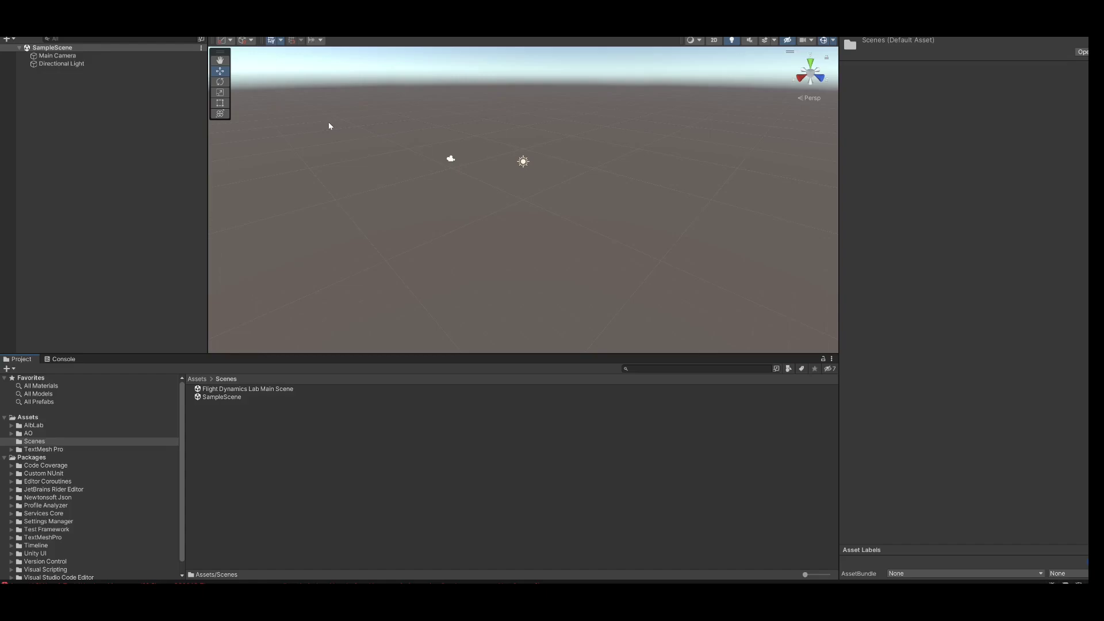
# In Package Manager, list Unity Registry packages and search for 'input'
pyautogui.hotkey('alt', 'w')
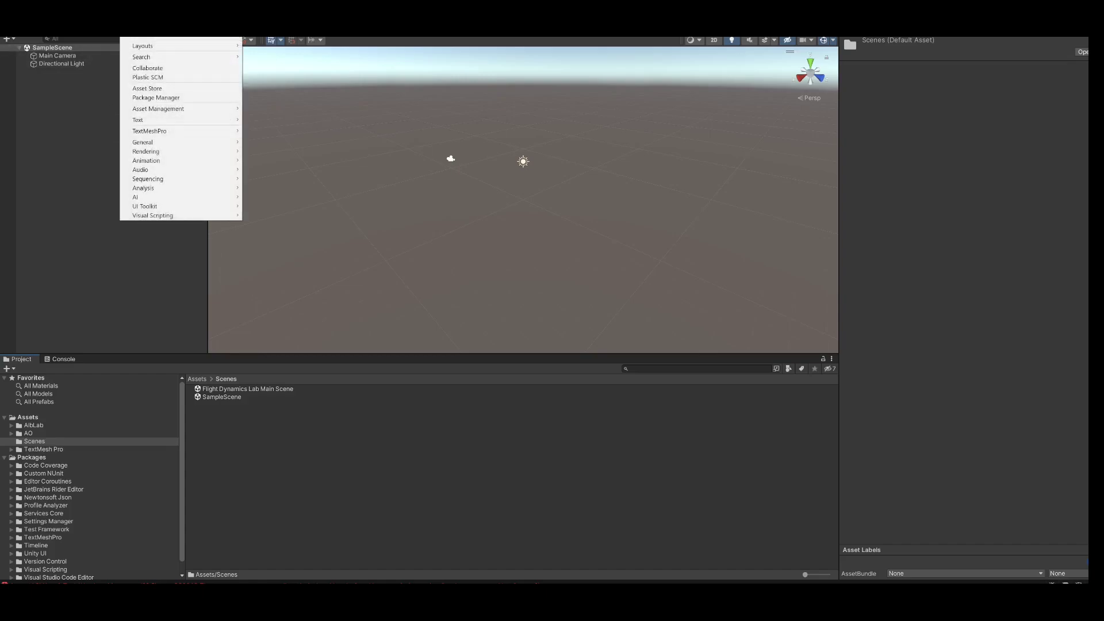
pyautogui.click(163, 99)
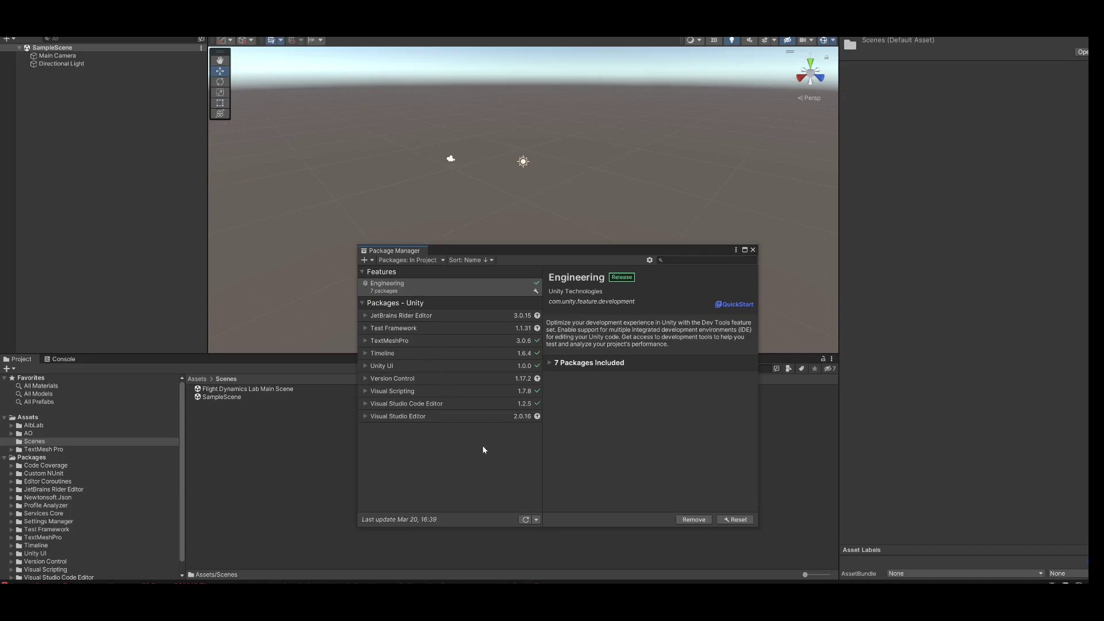
pyautogui.click(442, 261)
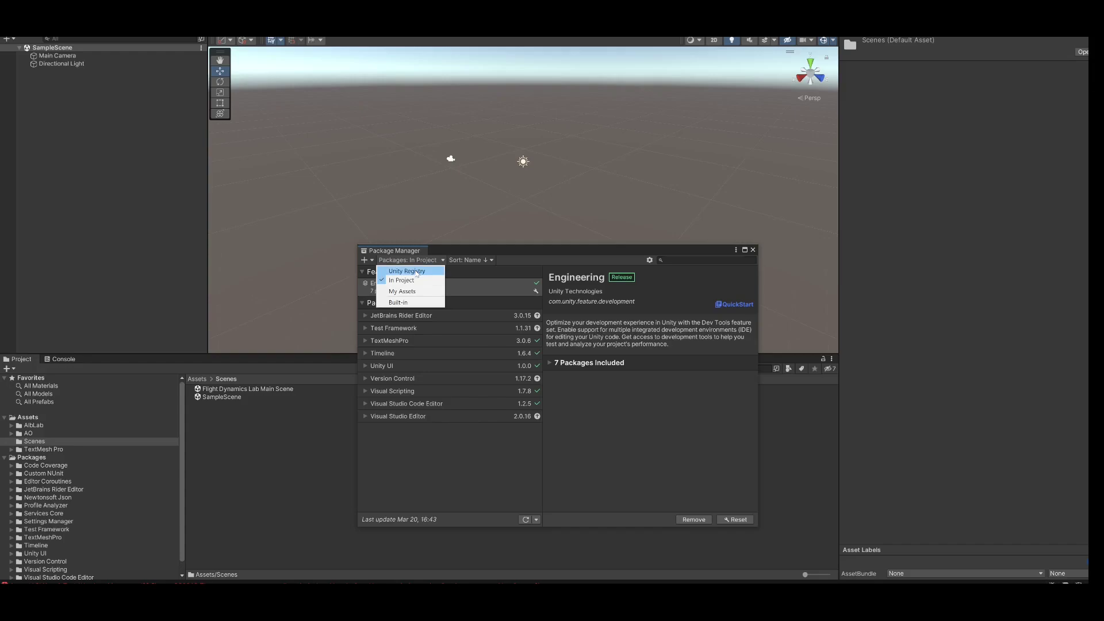
pyautogui.click(416, 270)
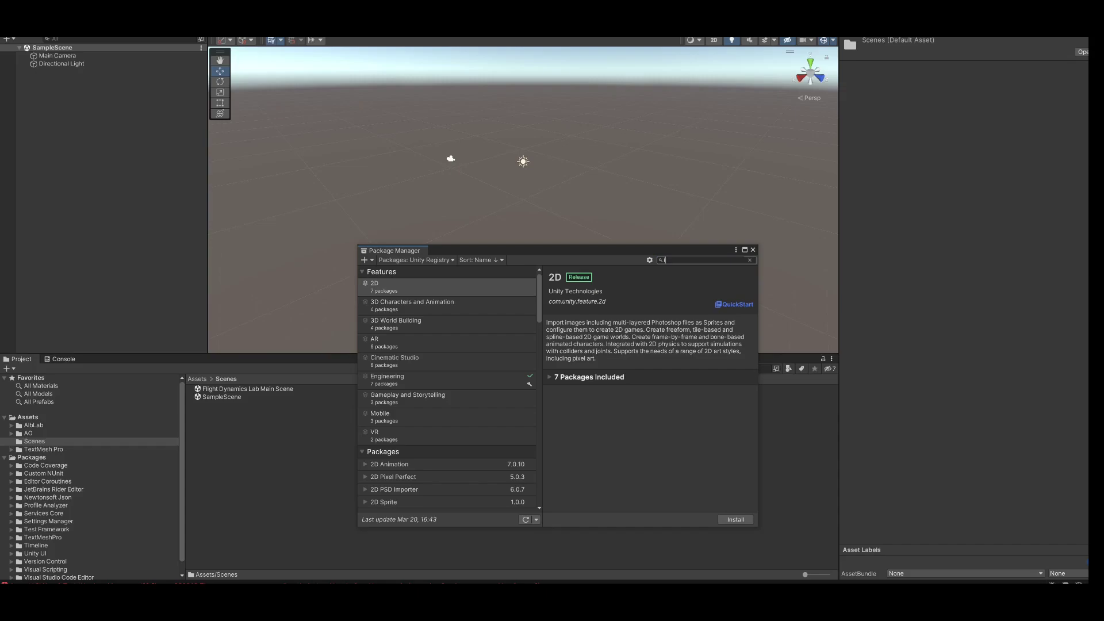
pyautogui.write('input')
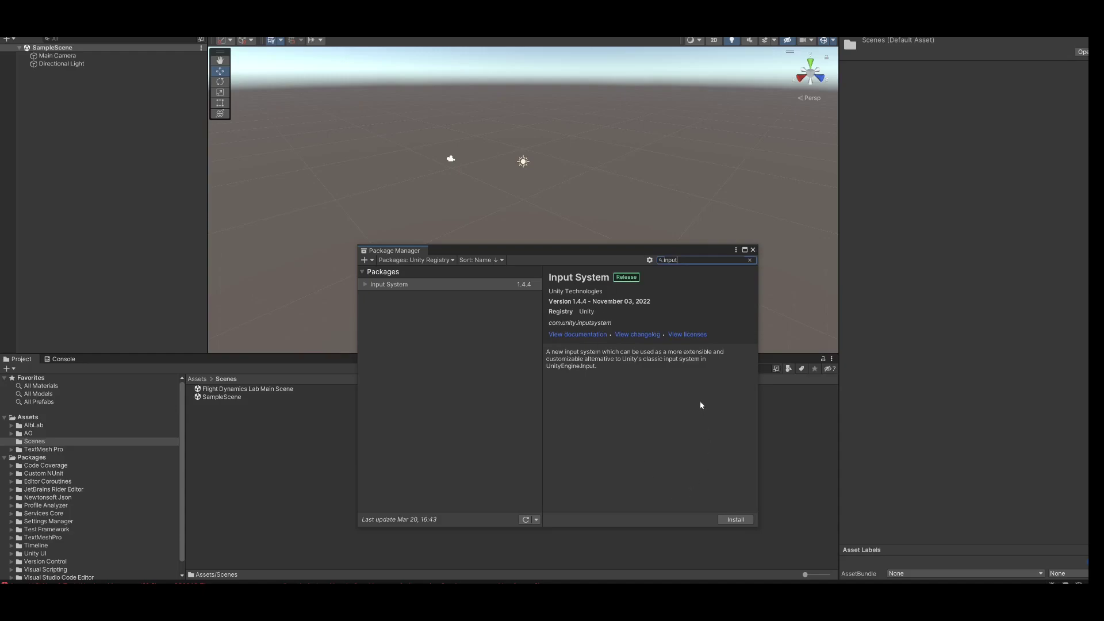
# Install the Input System 1.4.4 package from Package Manager
pyautogui.click(734, 520)
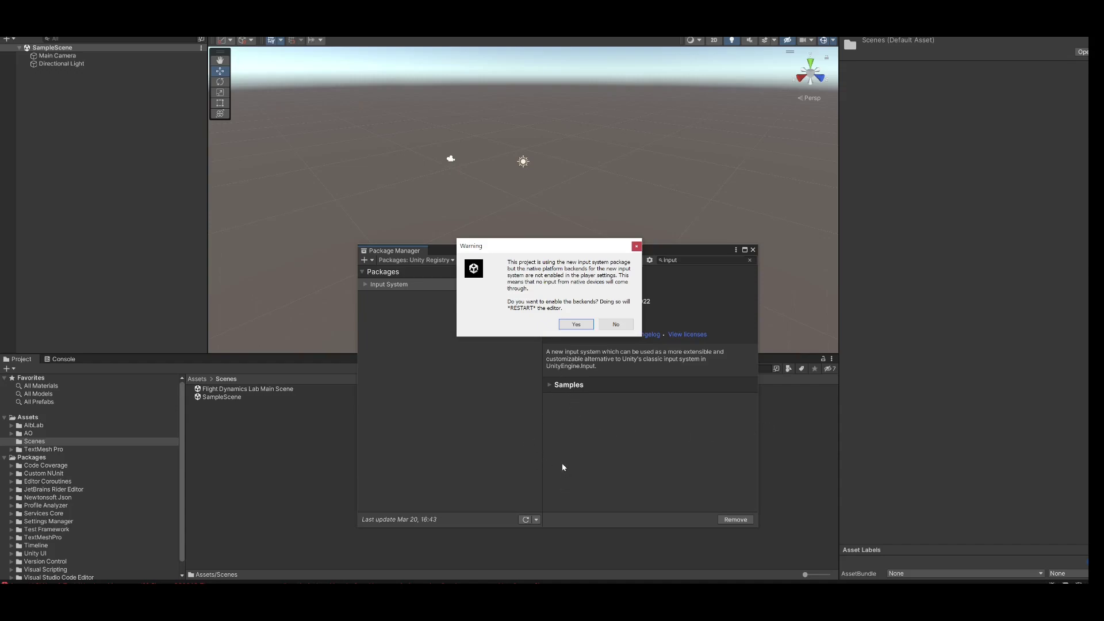
# Accept enabling the native input backends and close Package Manager
pyautogui.click(576, 324)
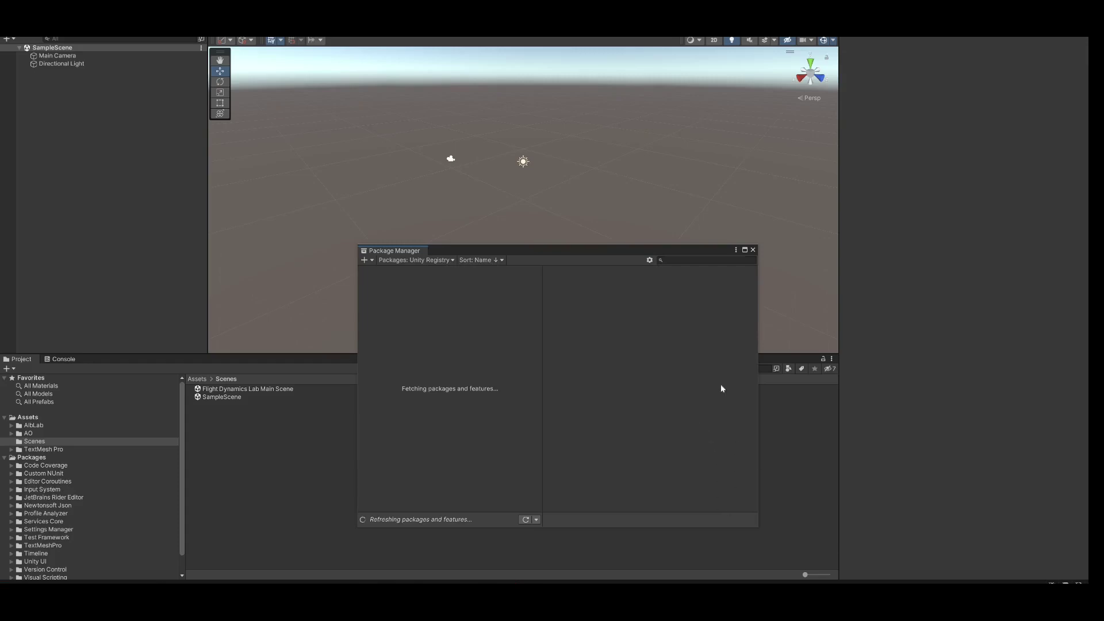
pyautogui.click(753, 251)
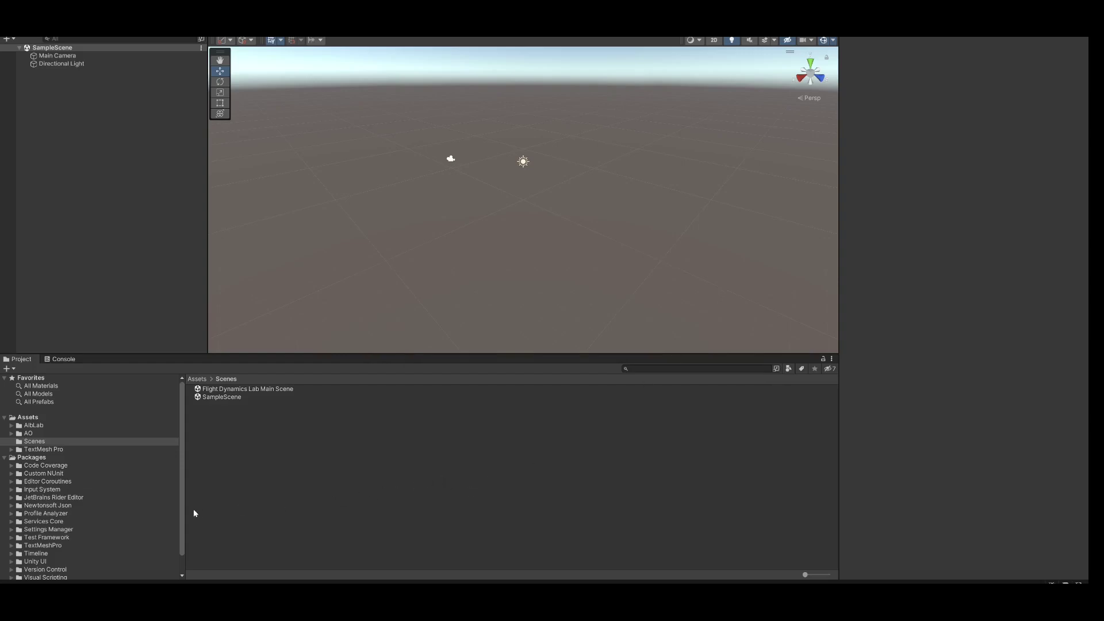
# Open Flight Dynamics Lab Main Scene from the Assets > Scenes folder
pyautogui.click(29, 418)
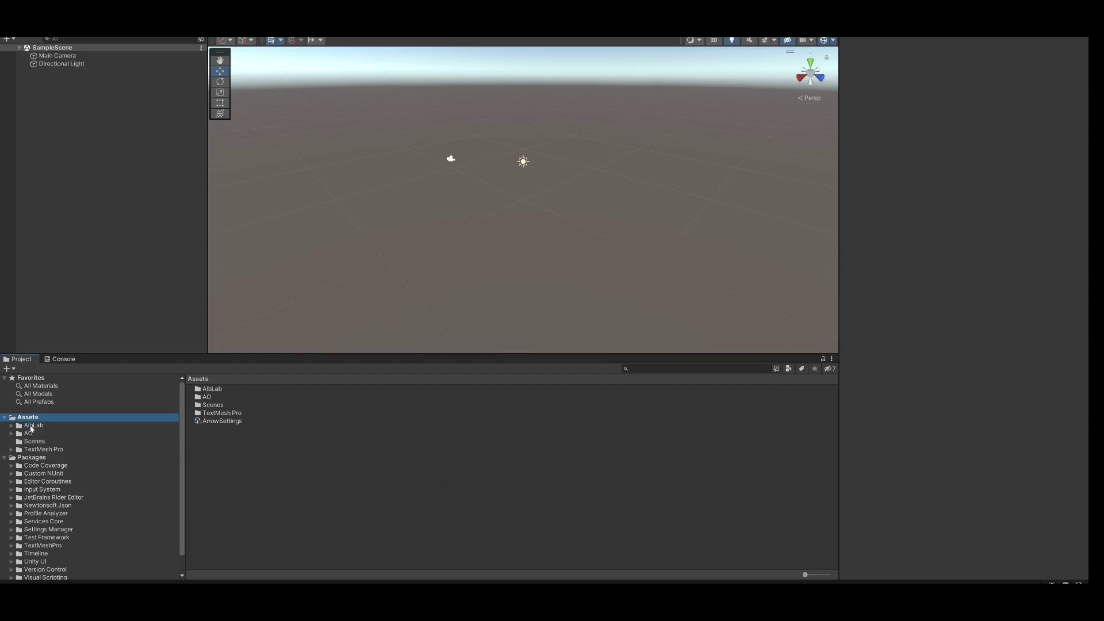
pyautogui.click(34, 441)
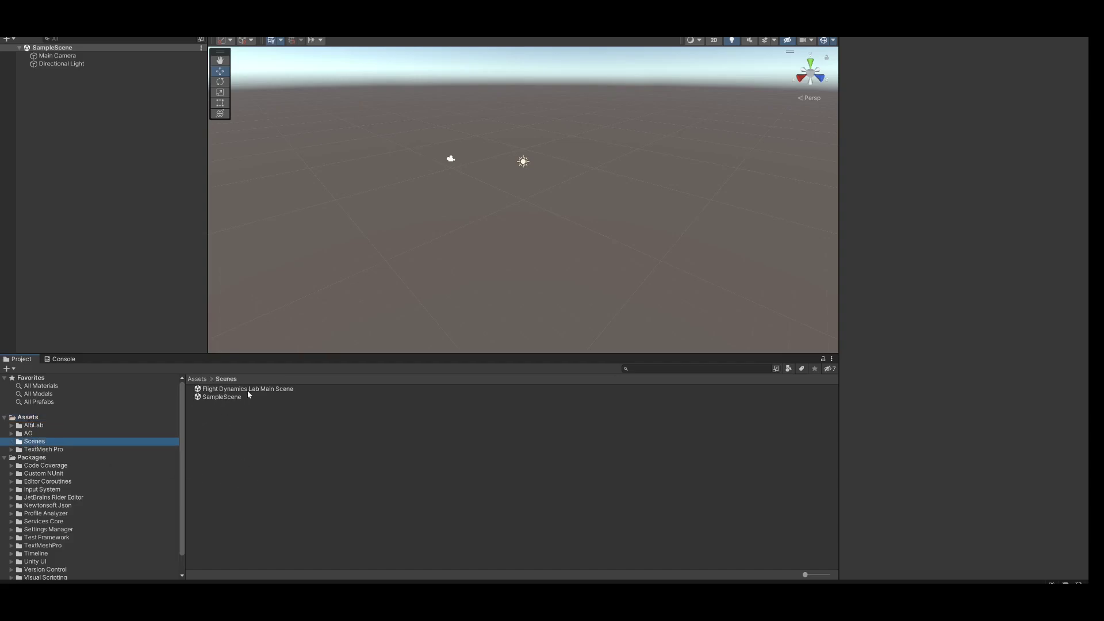
pyautogui.doubleClick(217, 391)
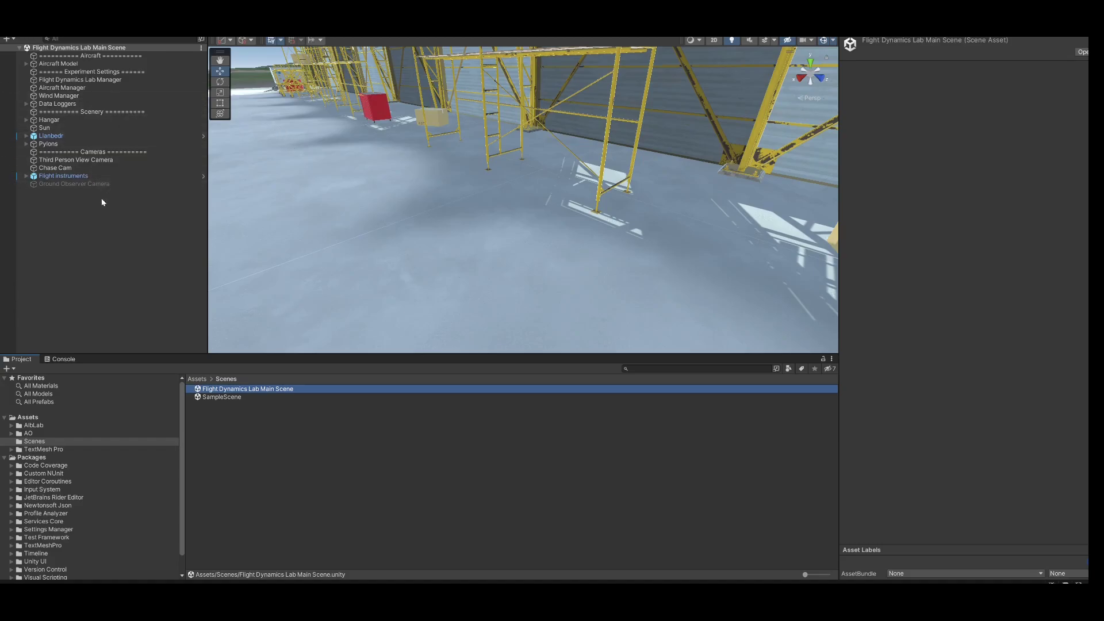
# Frame the Aircraft Model from the Hierarchy, then zoom and orbit in close
pyautogui.doubleClick(45, 64)
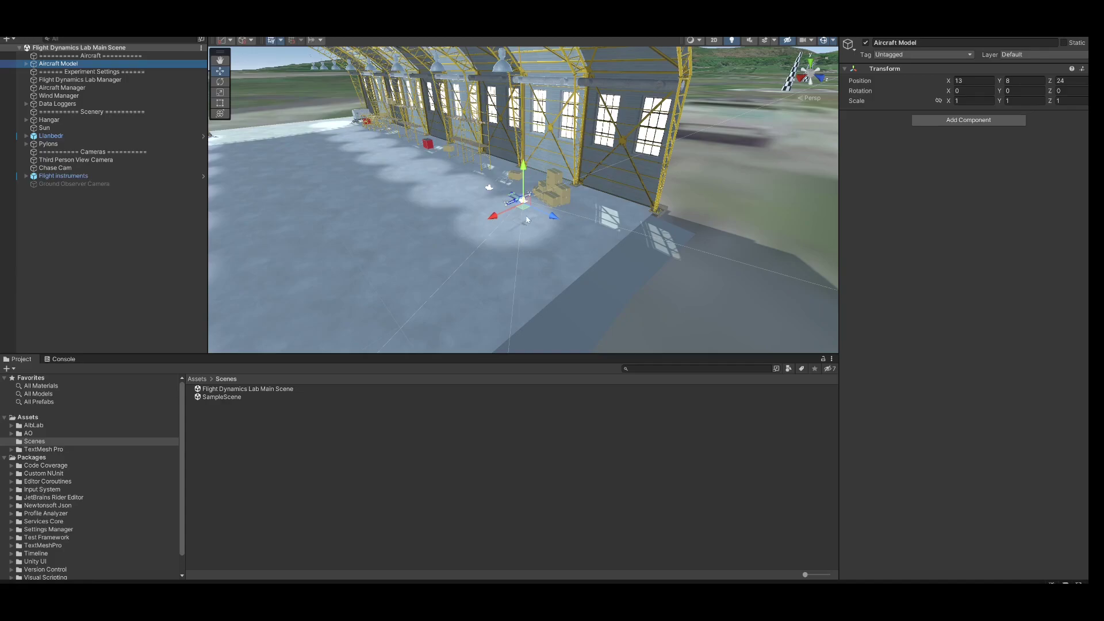
pyautogui.scroll(6, 527, 220)
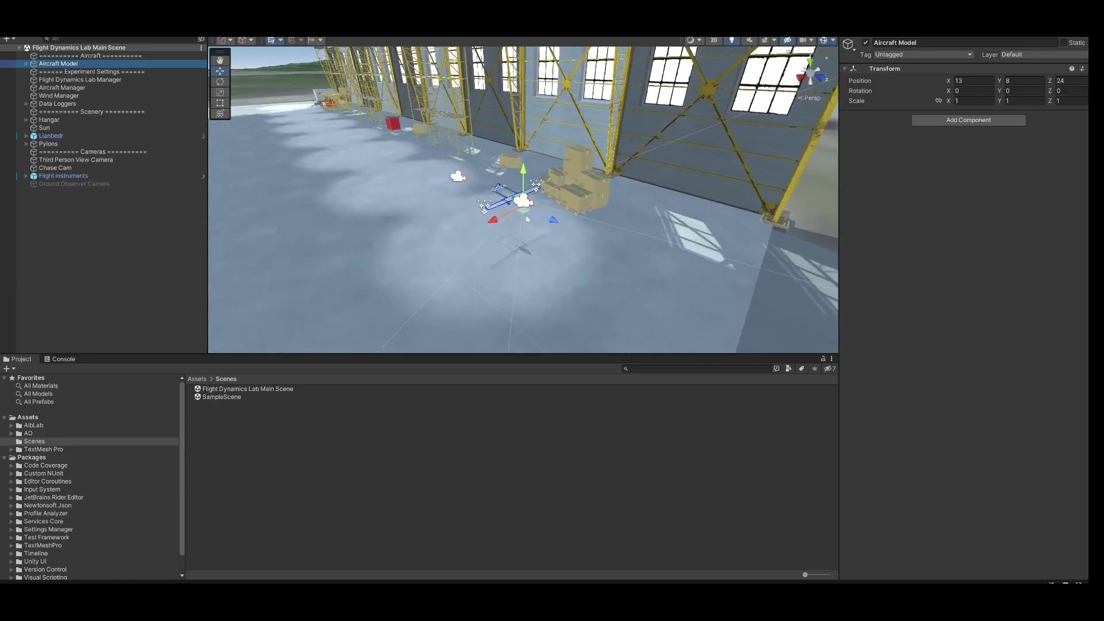
pyautogui.scroll(6, 527, 219)
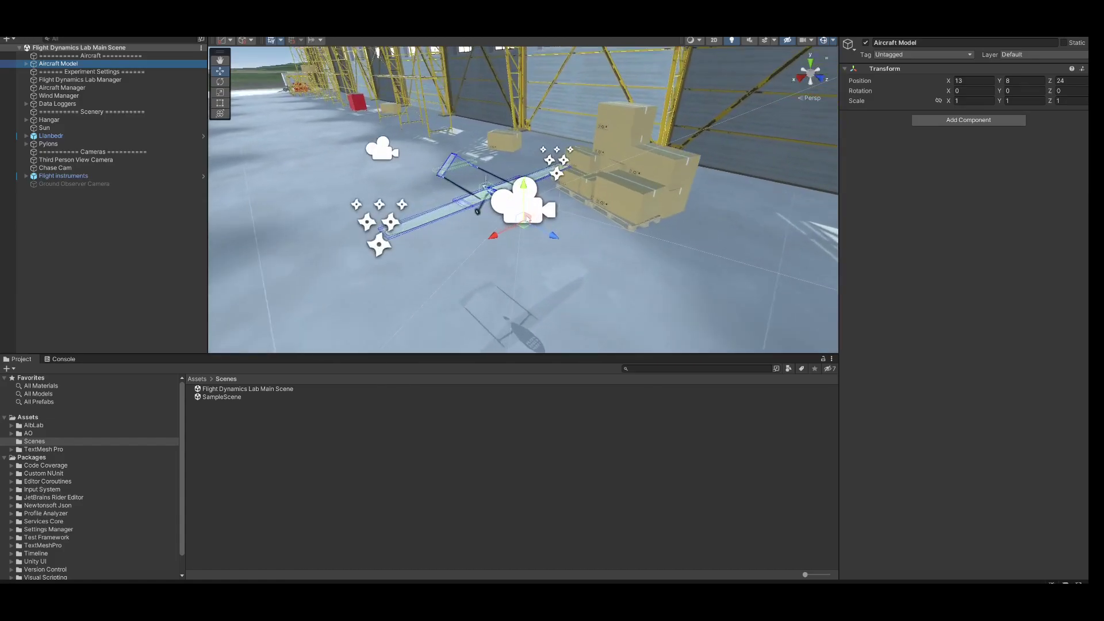
pyautogui.keyDown('alt'); pyautogui.moveTo(528, 219); pyautogui.dragTo(494, 199); pyautogui.keyUp('alt')
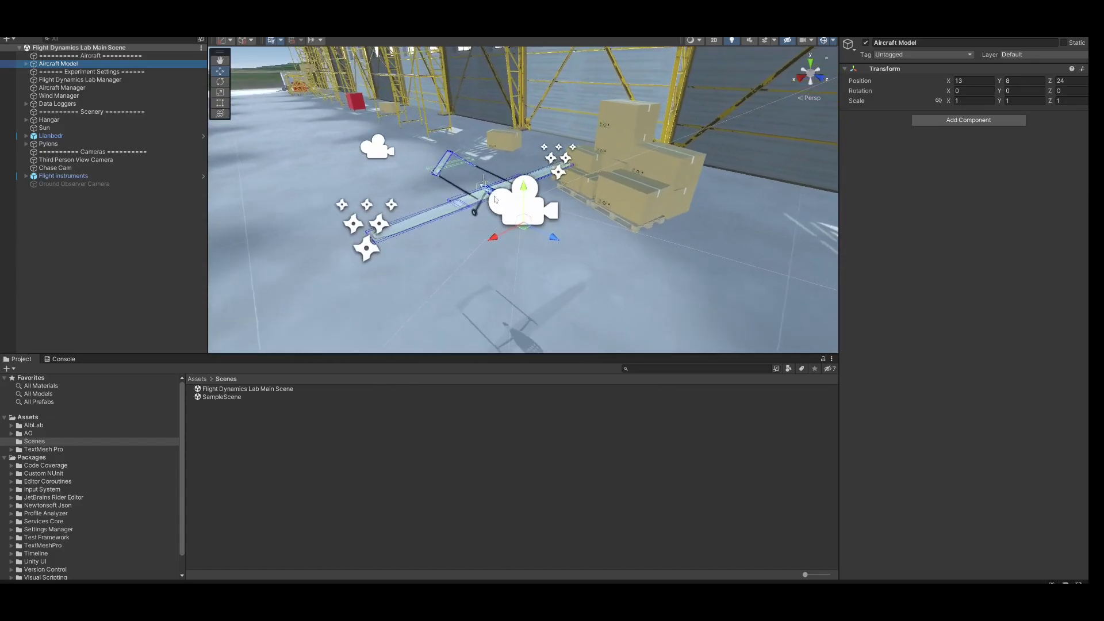
pyautogui.scroll(2, 495, 199)
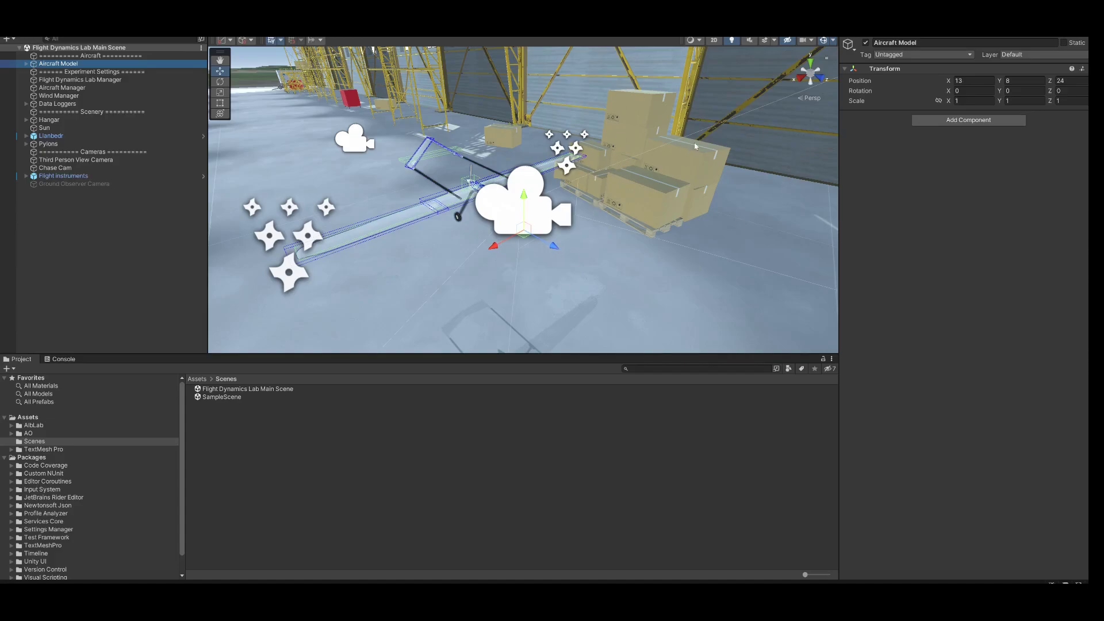
# Switch off 3D Icons in the Gizmos dropdown so icons stay small and fixed-size
pyautogui.click(824, 41)
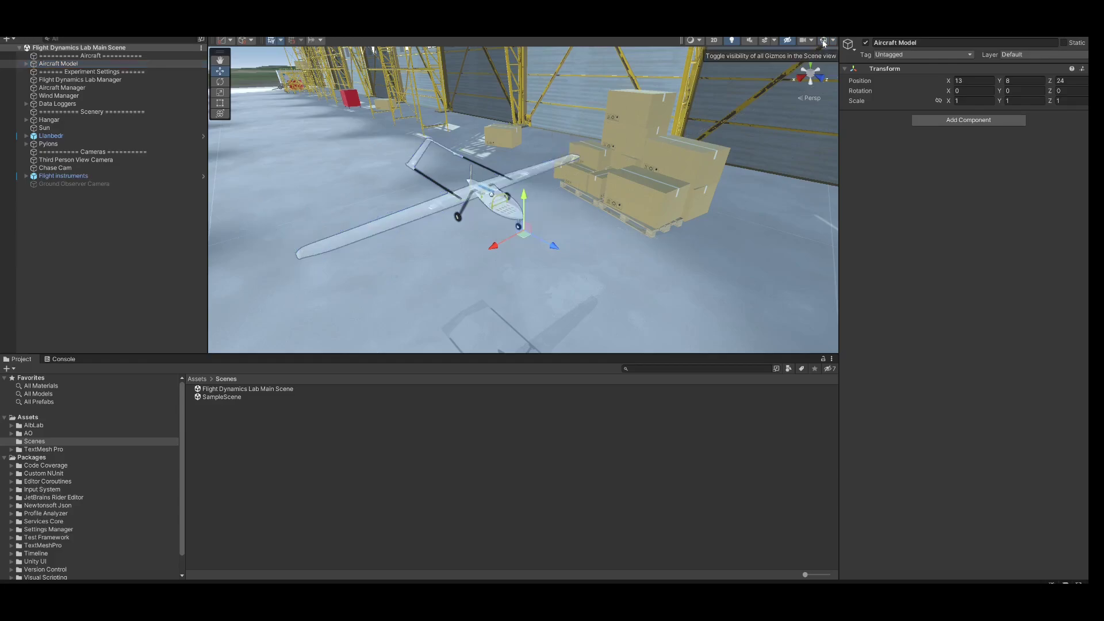
pyautogui.click(824, 41)
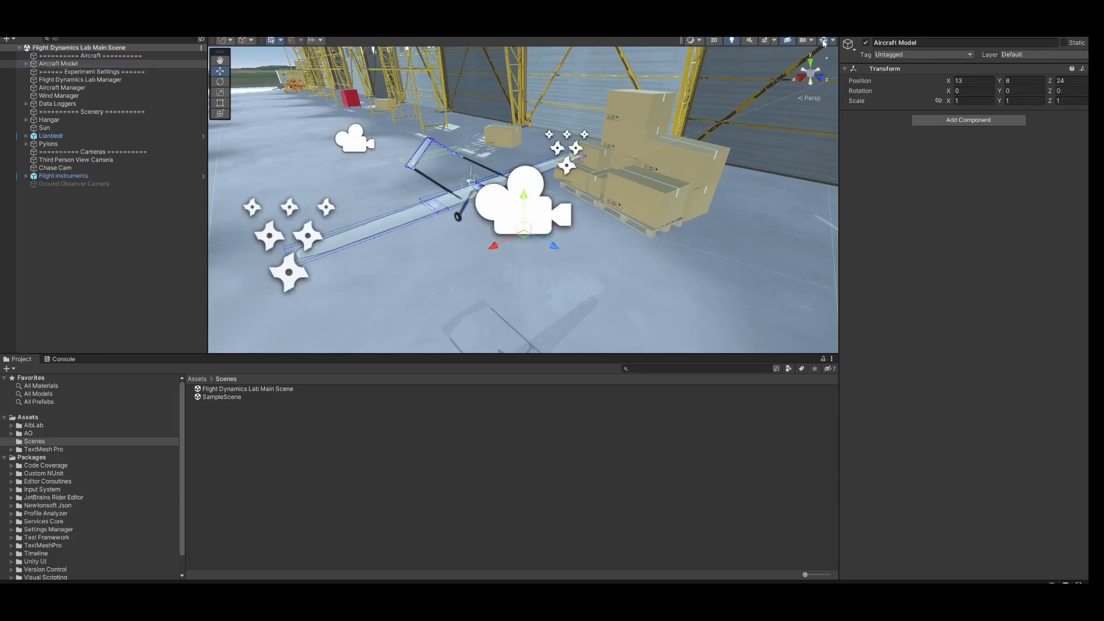
pyautogui.click(834, 41)
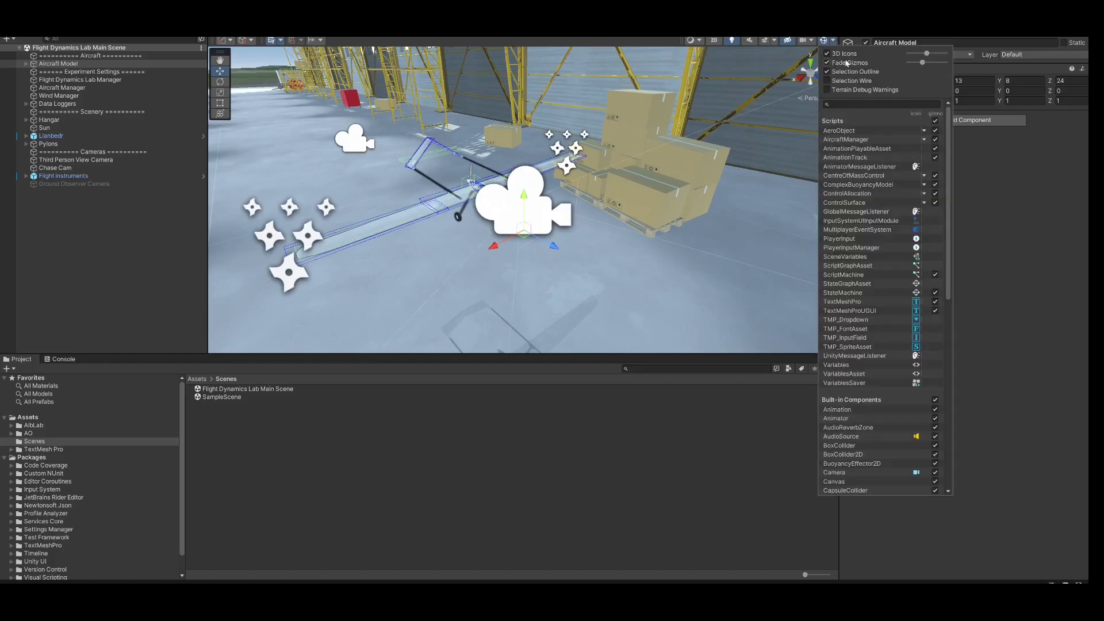
pyautogui.click(827, 53)
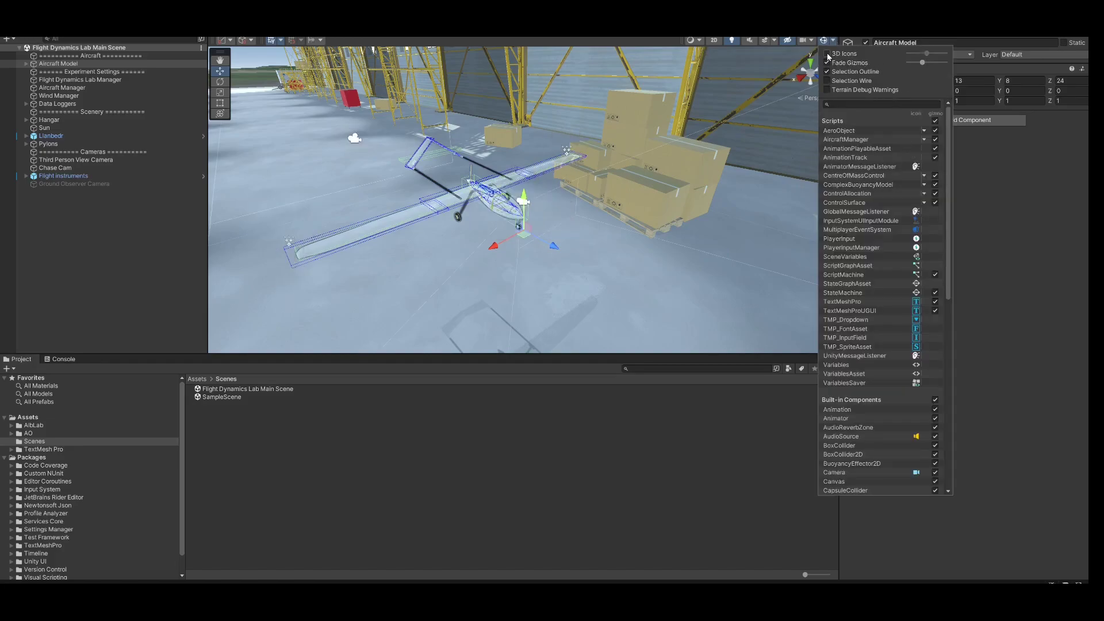
pyautogui.click(571, 211)
pyautogui.click(622, 276)
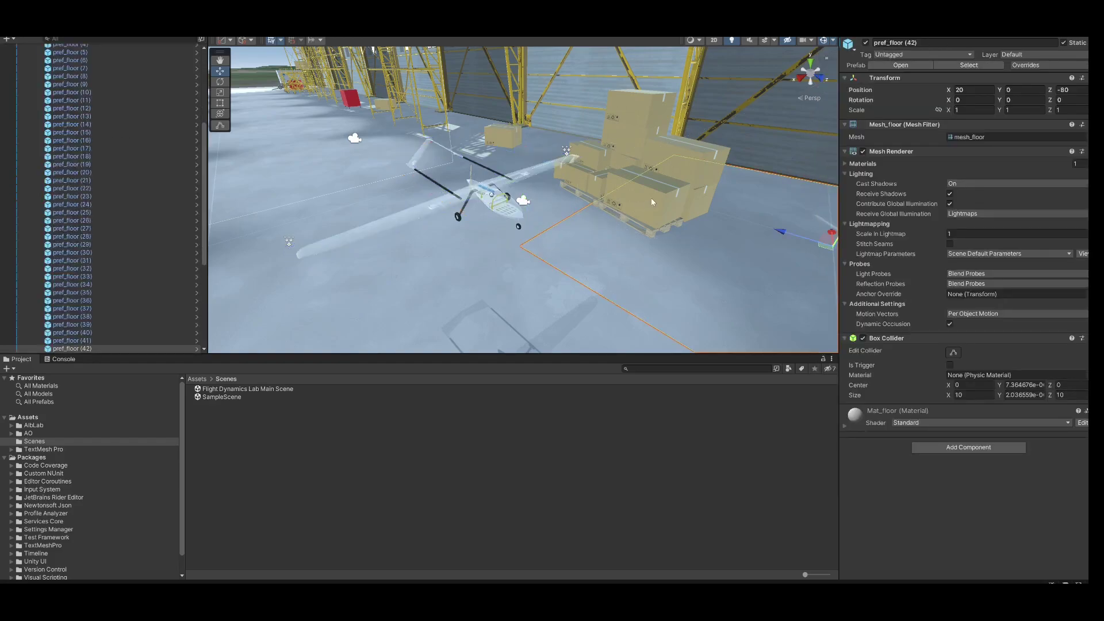
# Orbit the view around the aircraft toward the hangar wall
pyautogui.keyDown('alt'); pyautogui.moveTo(652, 202); pyautogui.dragTo(711, 179); pyautogui.keyUp('alt')
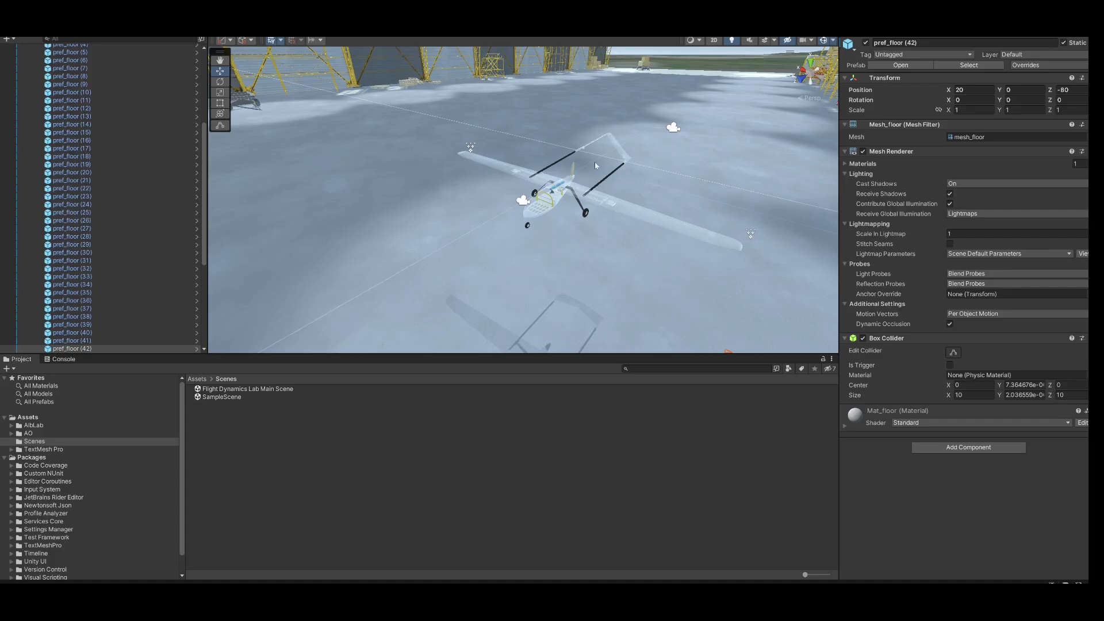
pyautogui.keyDown('alt'); pyautogui.moveTo(643, 172); pyautogui.dragTo(779, 312); pyautogui.keyUp('alt')
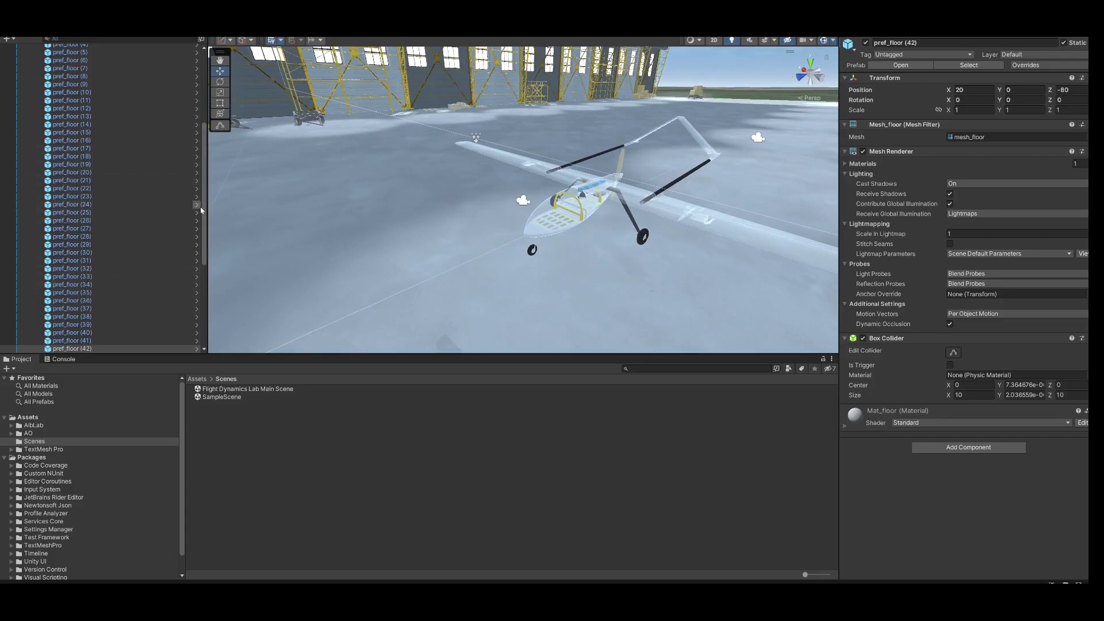
# Collapse the flors, Hangar and Llanbedr groups in the Hierarchy
pyautogui.scroll(7, 200, 205)
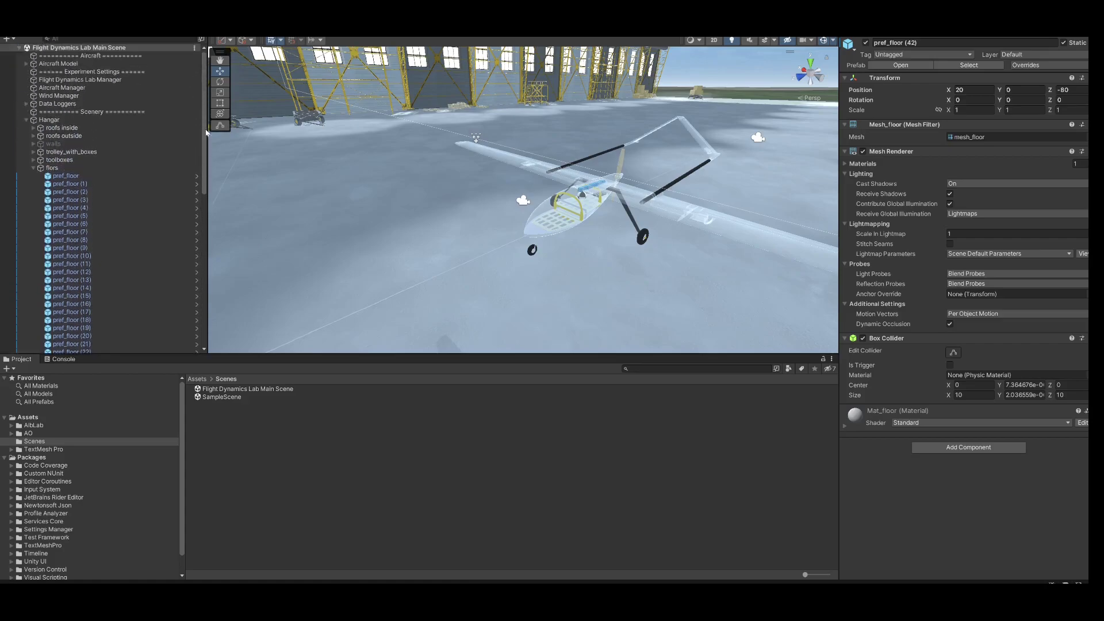
pyautogui.click(33, 168)
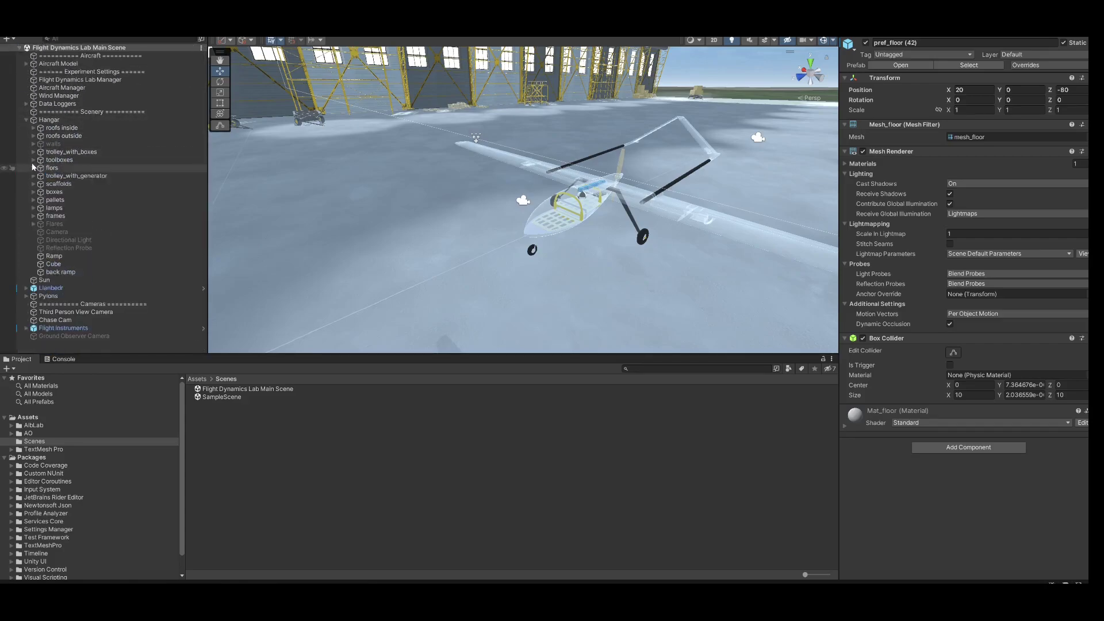
pyautogui.click(25, 119)
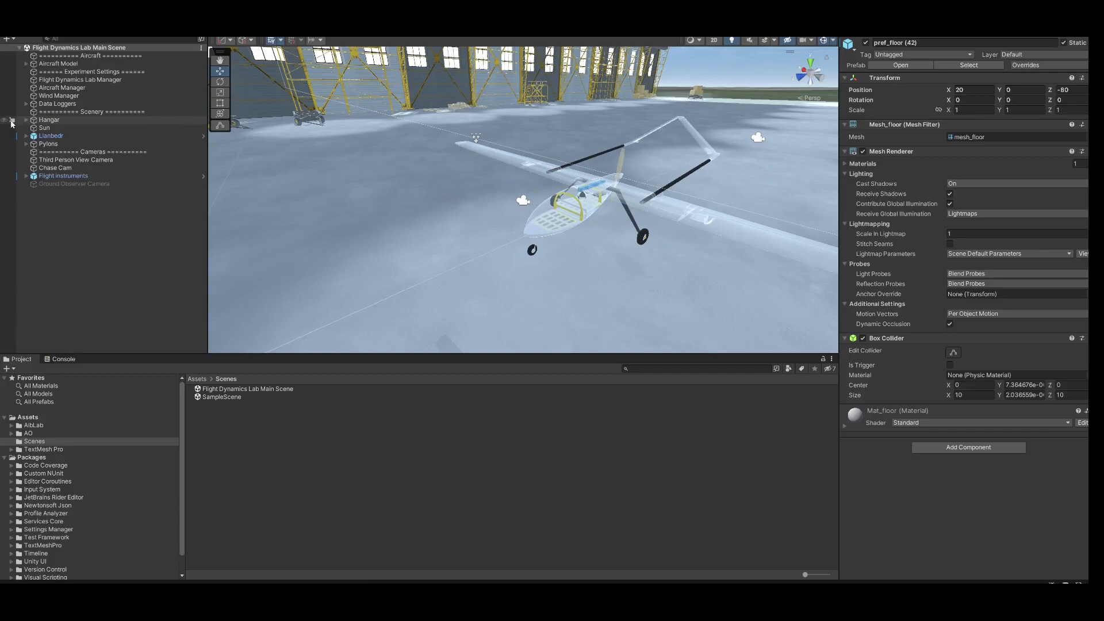
pyautogui.click(402, 239)
pyautogui.click(439, 230)
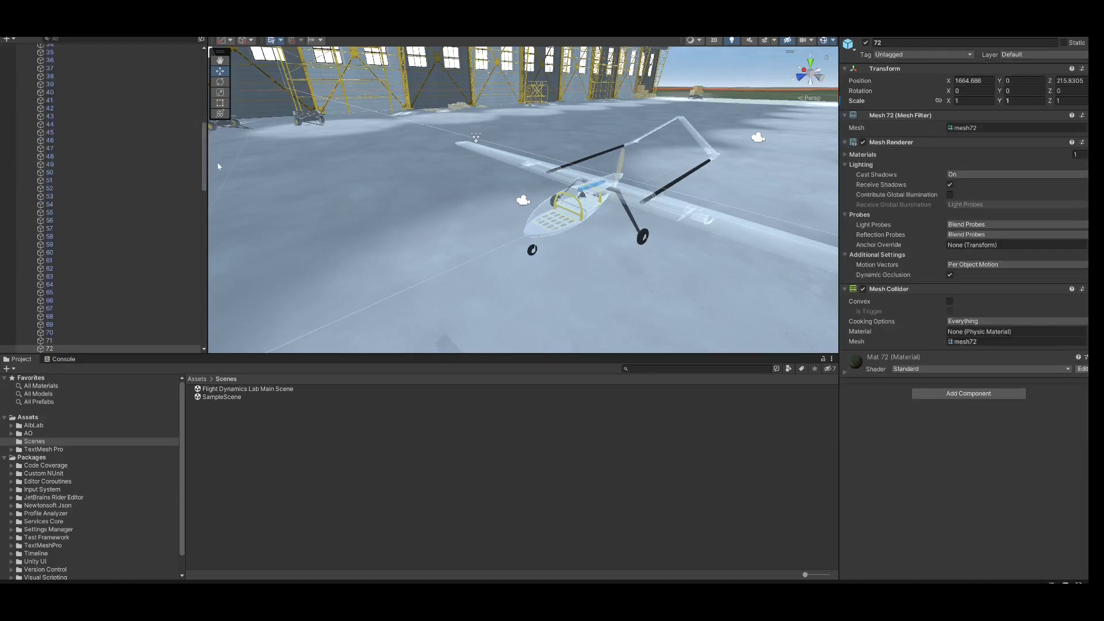
pyautogui.scroll(15, 141, 115)
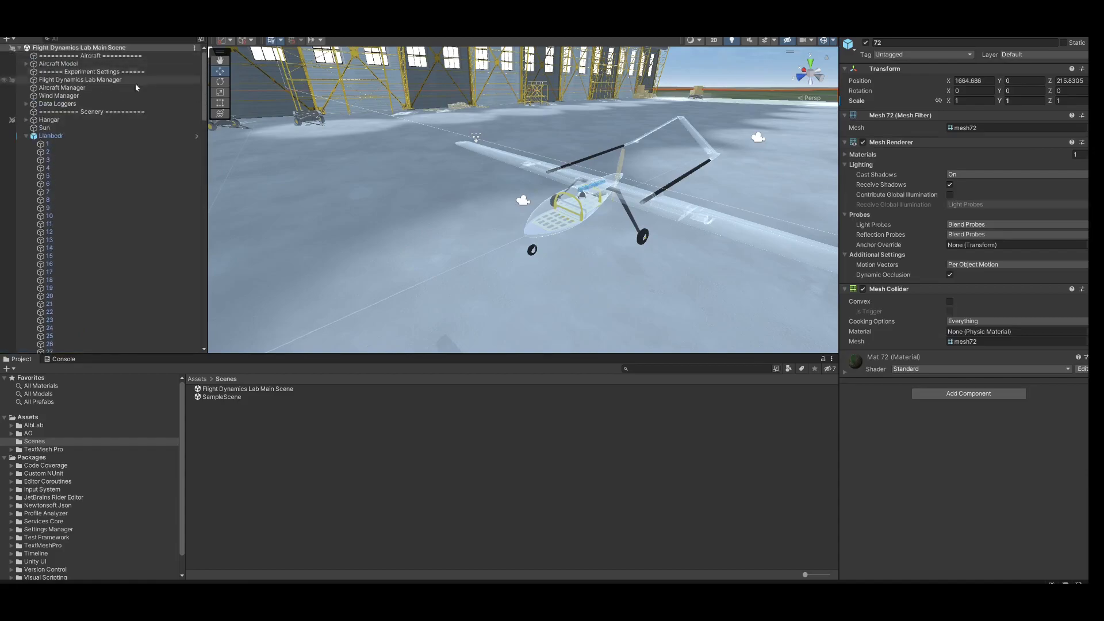
pyautogui.click(26, 136)
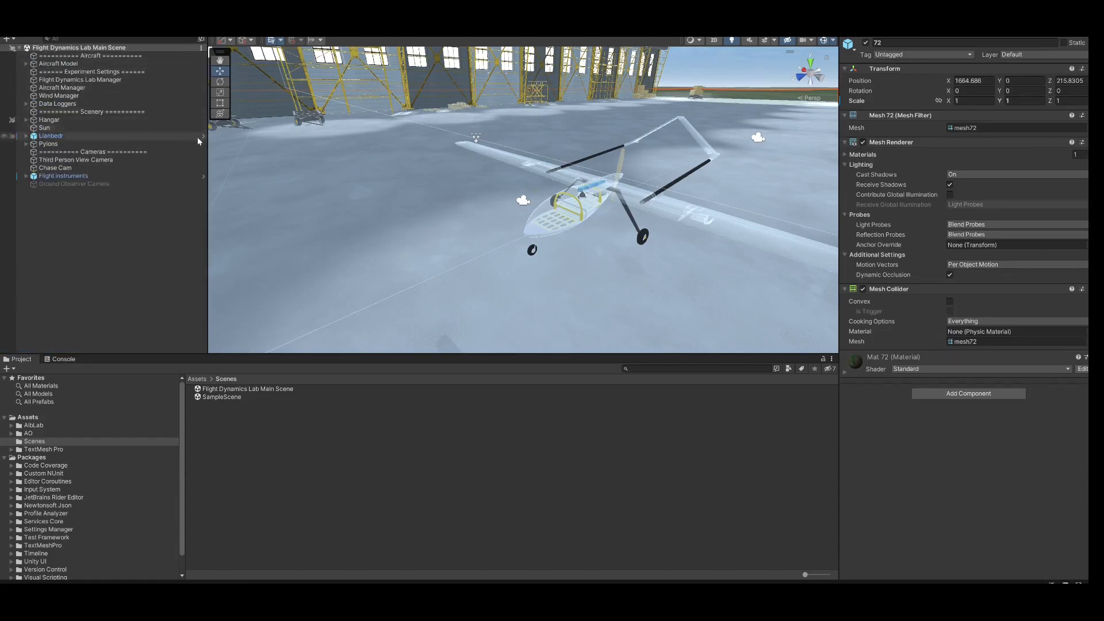
# Zoom and pan the Scene view to centre on the aircraft's fuselage
pyautogui.scroll(3, 636, 199)
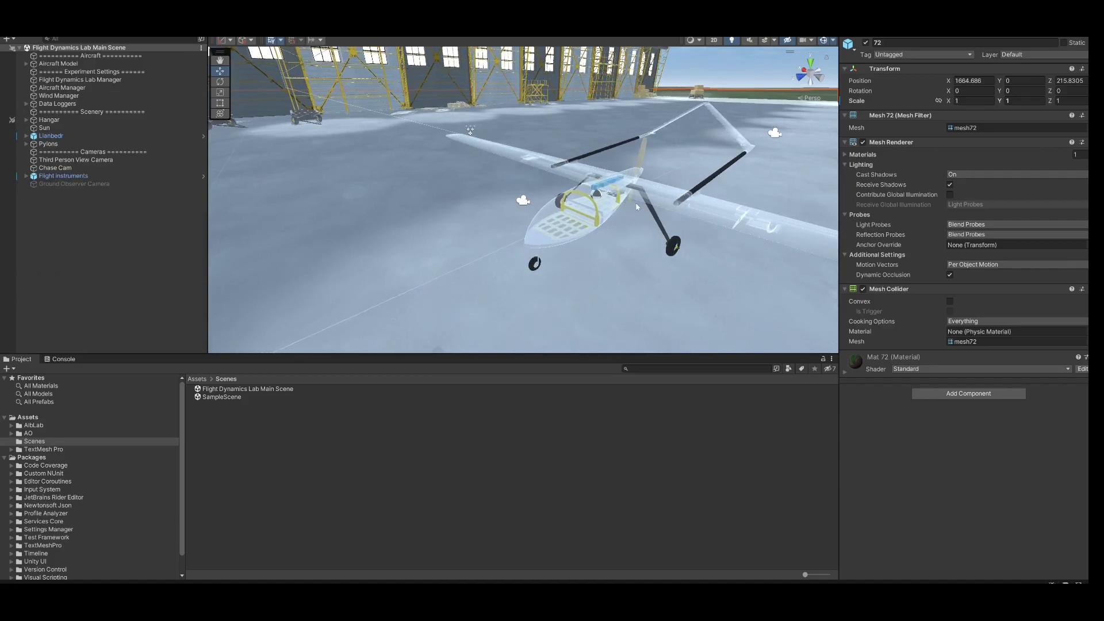
pyautogui.moveTo(636, 202); pyautogui.dragTo(550, 188, button='middle')
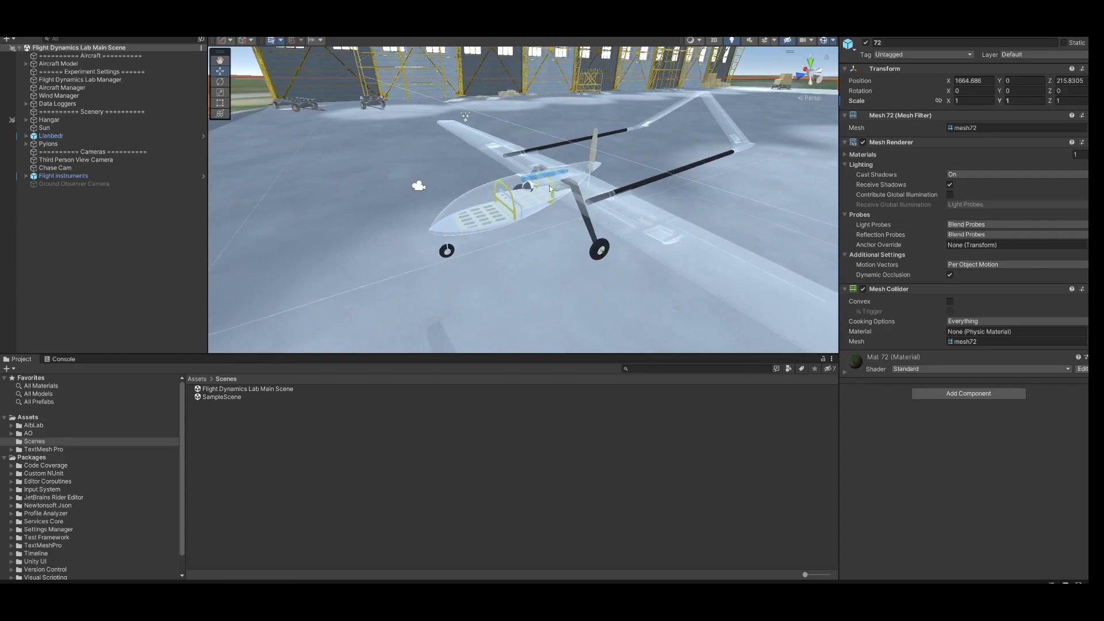
pyautogui.scroll(6, 550, 188)
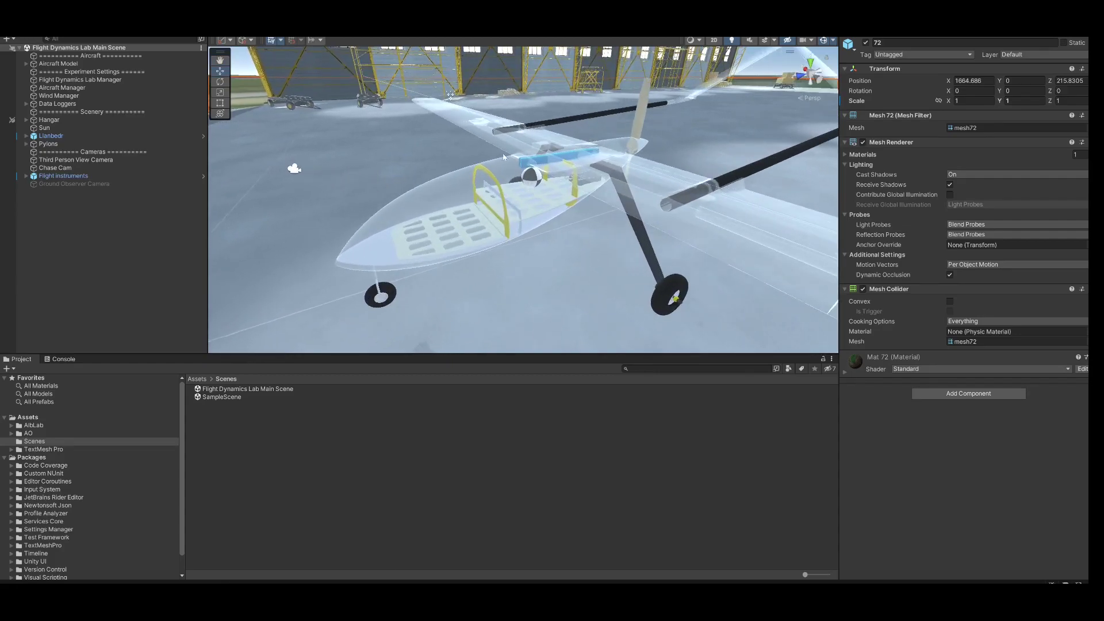
# Select the Centre of Gravity and slide it along Z to 0.06, about 25.75% MAC
pyautogui.click(535, 182)
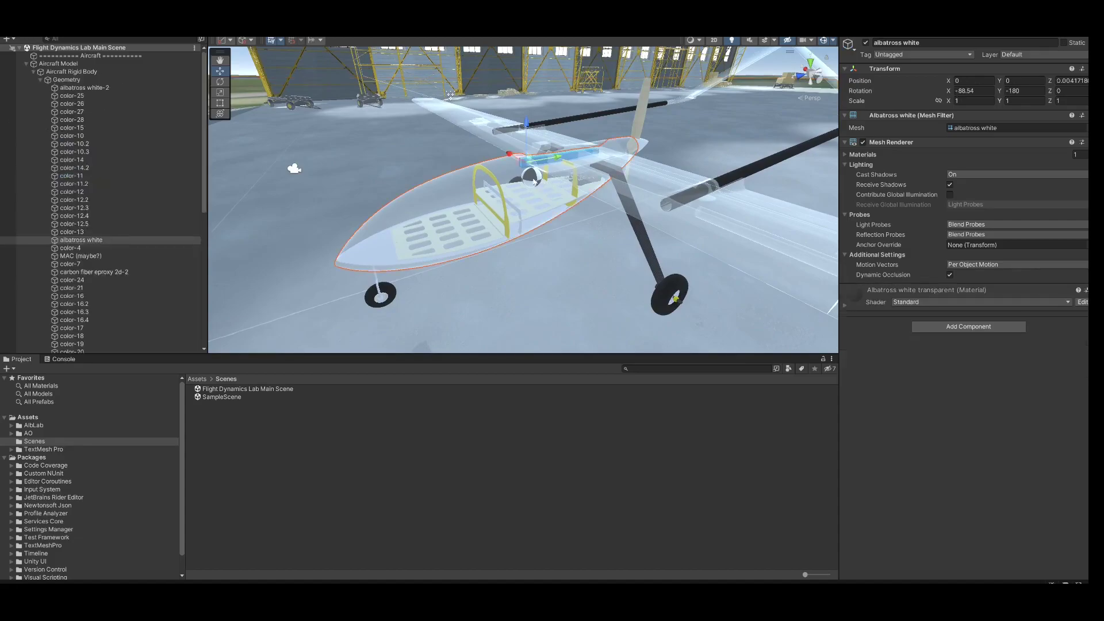
pyautogui.click(535, 182)
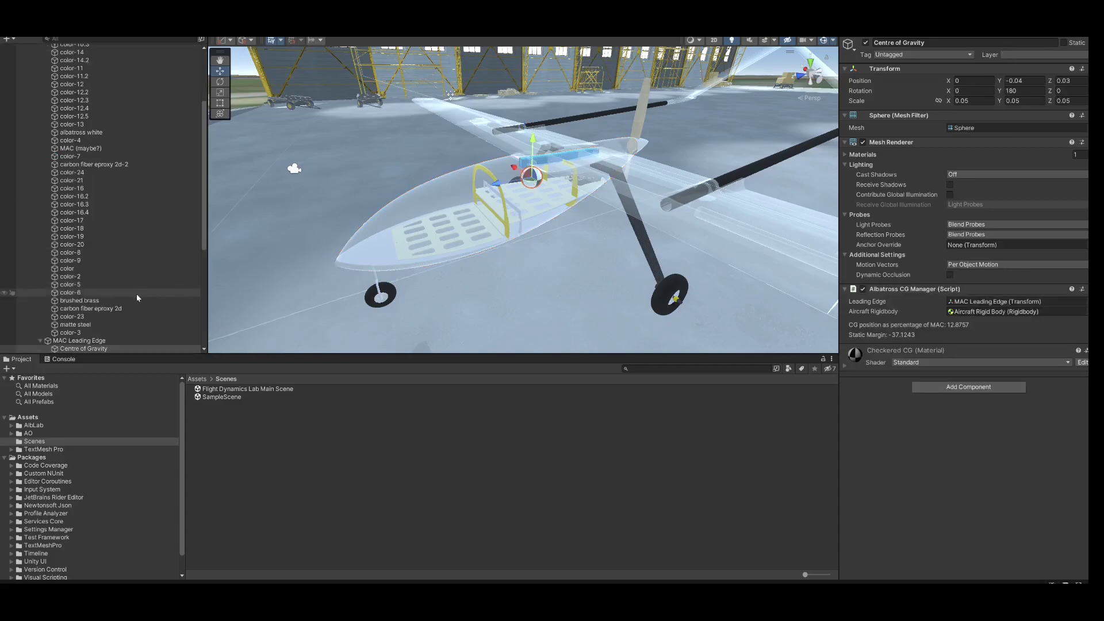
pyautogui.scroll(-5, 136, 295)
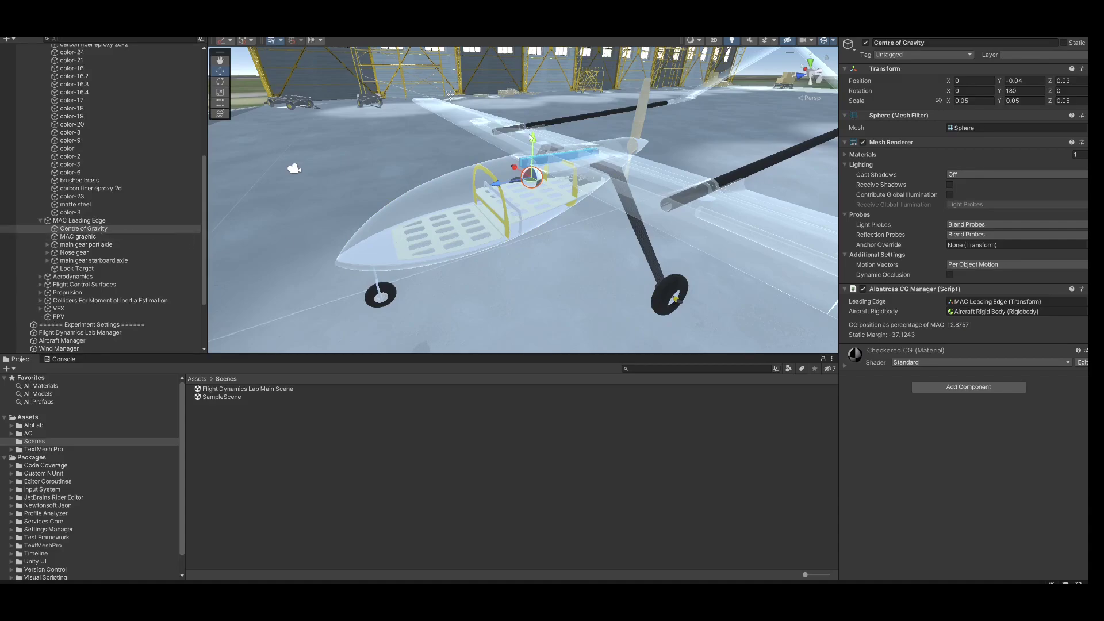
pyautogui.moveTo(496, 184)
pyautogui.mouseDown()
pyautogui.moveTo(452, 192)
pyautogui.moveTo(557, 167)
pyautogui.moveTo(375, 203)
pyautogui.moveTo(506, 187)
pyautogui.mouseUp()
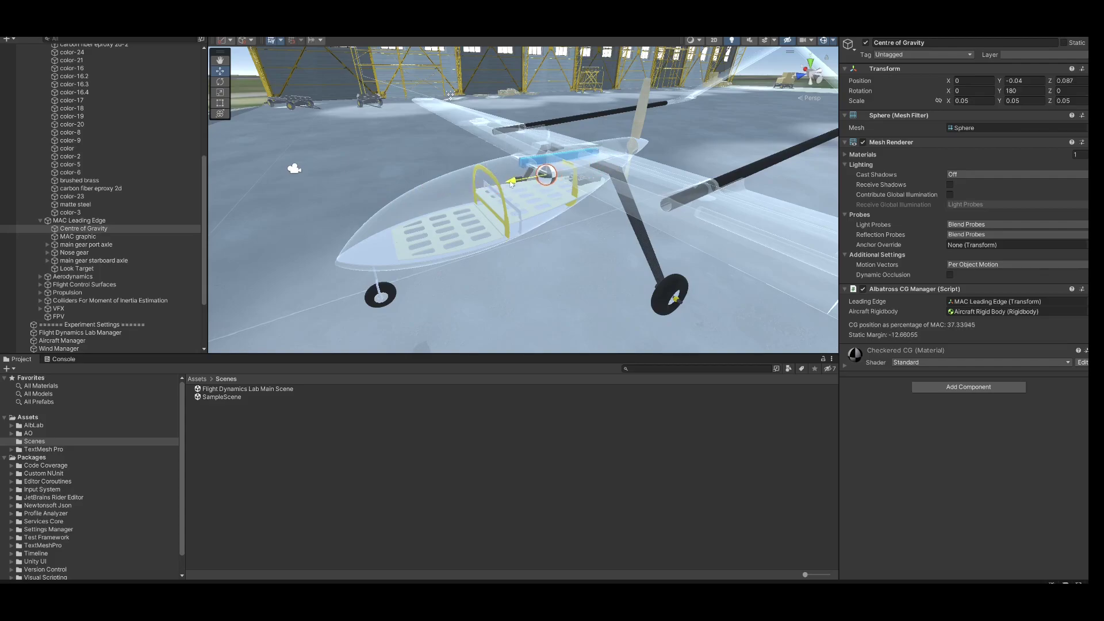
pyautogui.moveTo(512, 184); pyautogui.dragTo(508, 184)
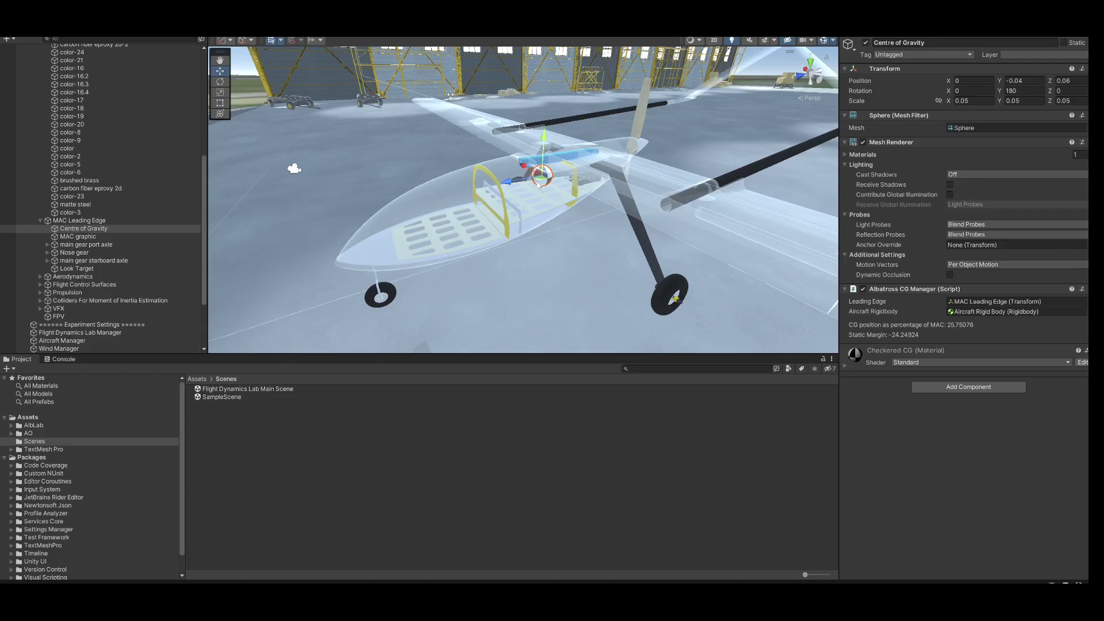
pyautogui.scroll(-5, 540, 185)
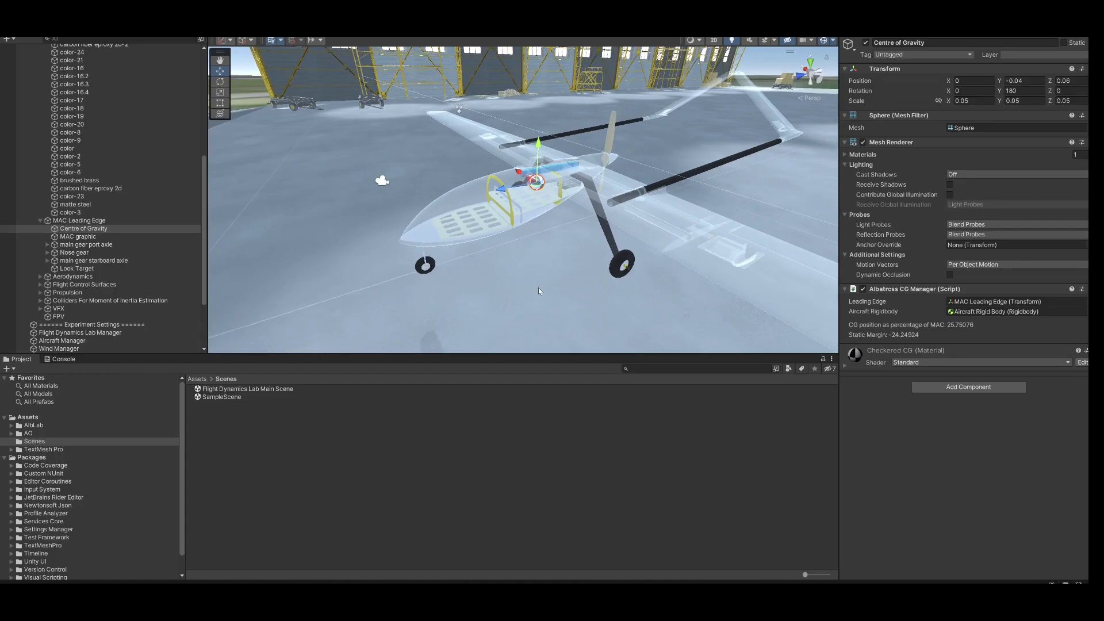
# Switch to an orthographic front view of the aircraft
pyautogui.click(802, 78)
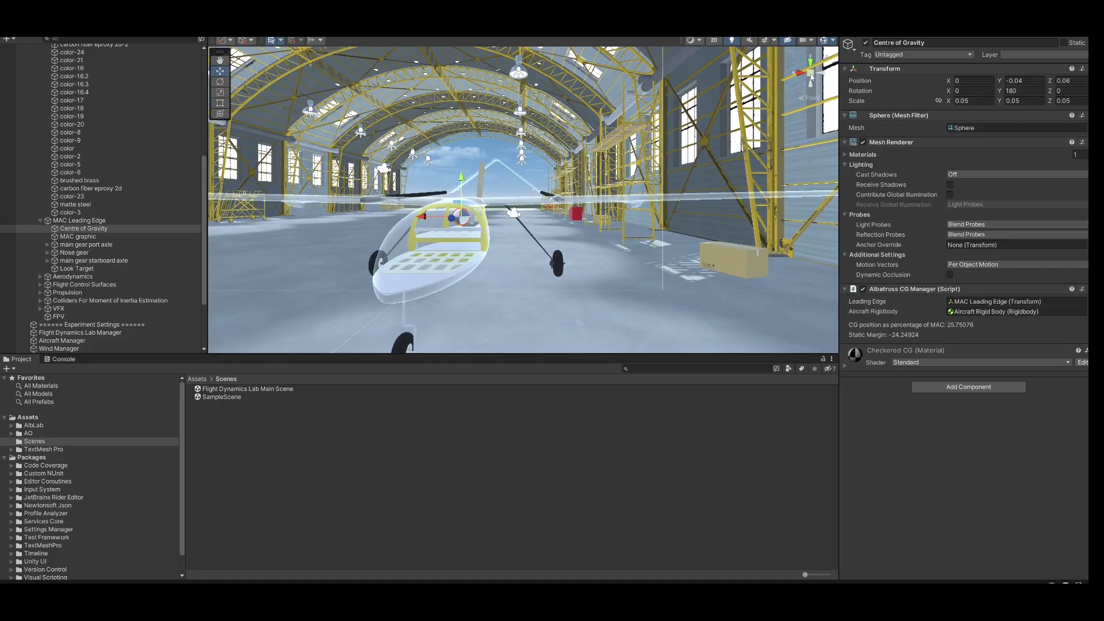
pyautogui.click(811, 75)
pyautogui.scroll(-4, 436, 281)
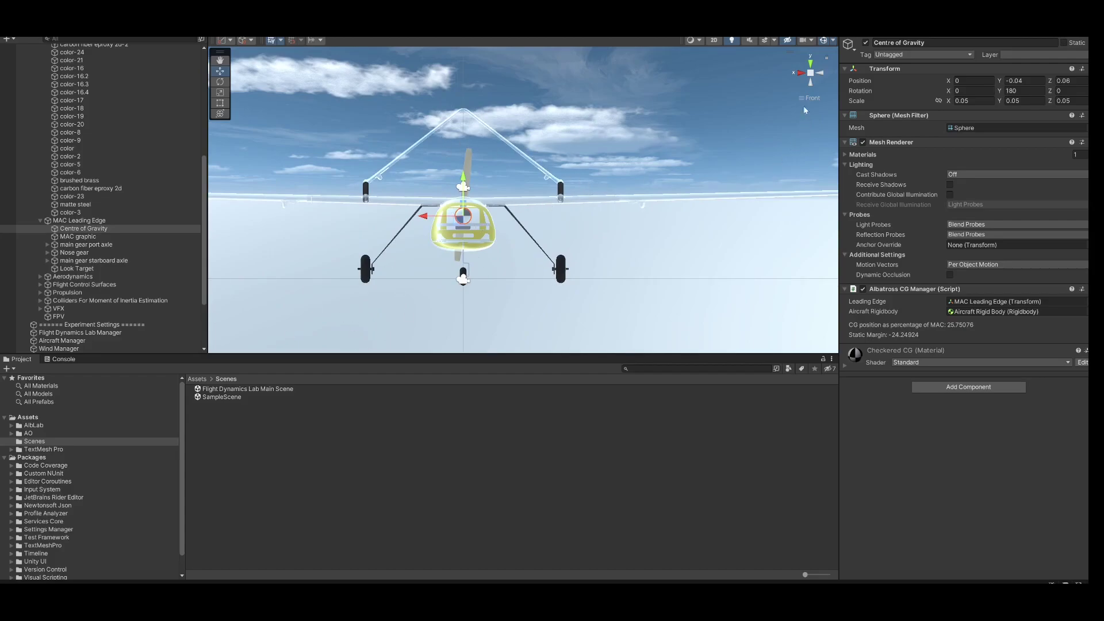
# From the side view, move the Centre of Gravity to Z 0.072, giving 30.9% MAC
pyautogui.click(801, 76)
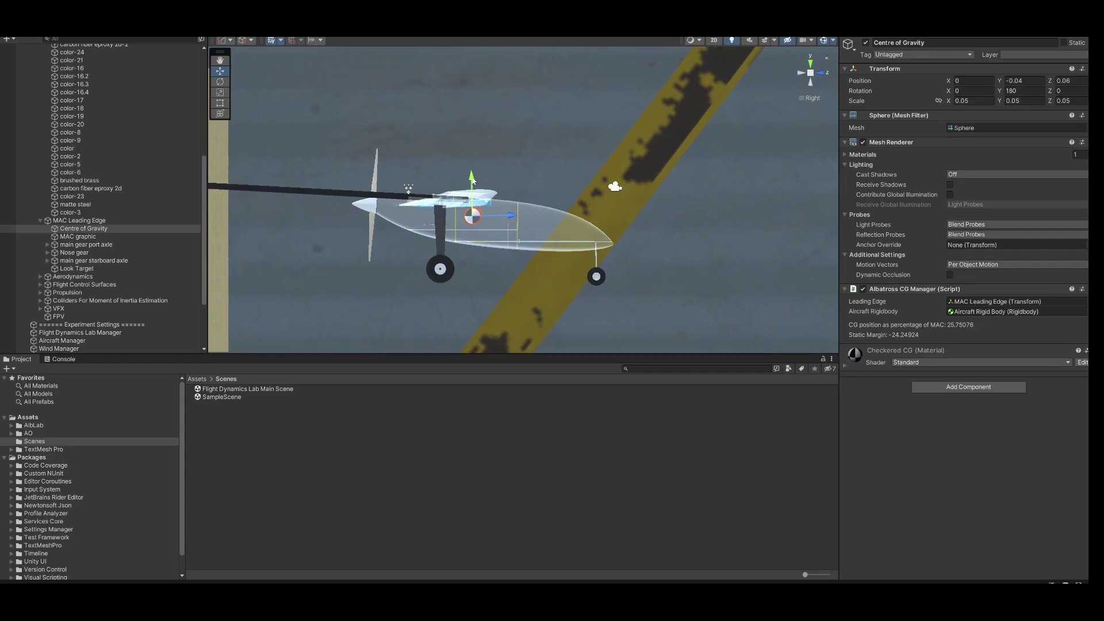
pyautogui.moveTo(468, 179)
pyautogui.mouseDown()
pyautogui.moveTo(467, 210)
pyautogui.moveTo(468, 189)
pyautogui.moveTo(496, 230)
pyautogui.moveTo(592, 227)
pyautogui.moveTo(483, 224)
pyautogui.moveTo(469, 181)
pyautogui.mouseUp()
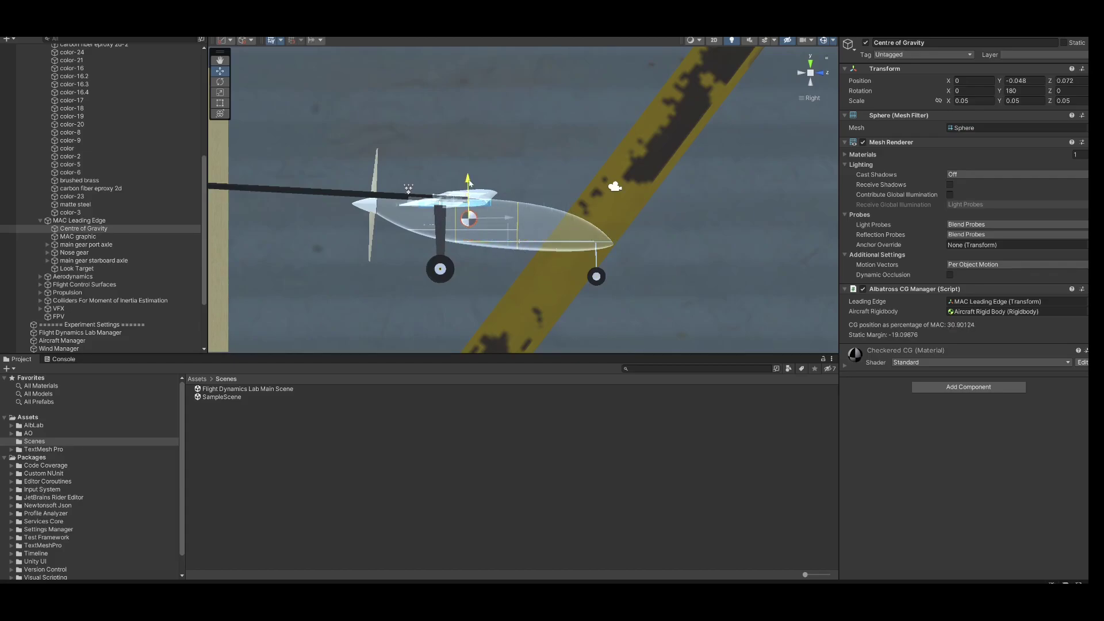
pyautogui.scroll(-10, 530, 191)
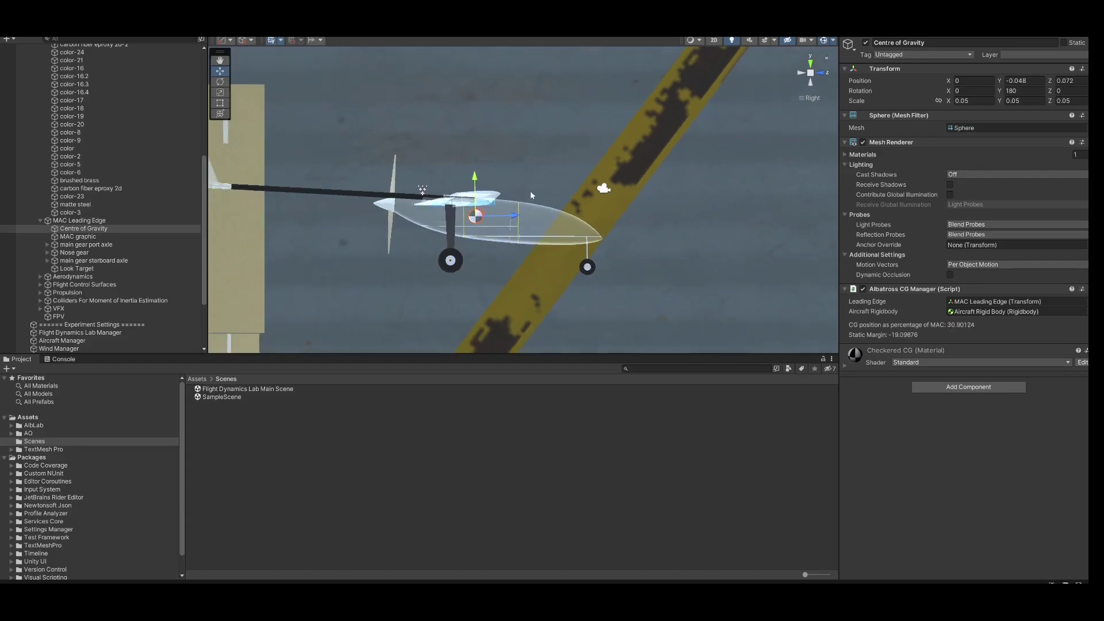
pyautogui.keyDown('alt'); pyautogui.moveTo(531, 191); pyautogui.dragTo(486, 241); pyautogui.keyUp('alt')
pyautogui.keyDown('alt'); pyautogui.moveTo(561, 223); pyautogui.dragTo(550, 197); pyautogui.keyUp('alt')
# Zoom in, return to perspective, and orbit to face the hangar's windowed wall
pyautogui.scroll(4, 550, 197)
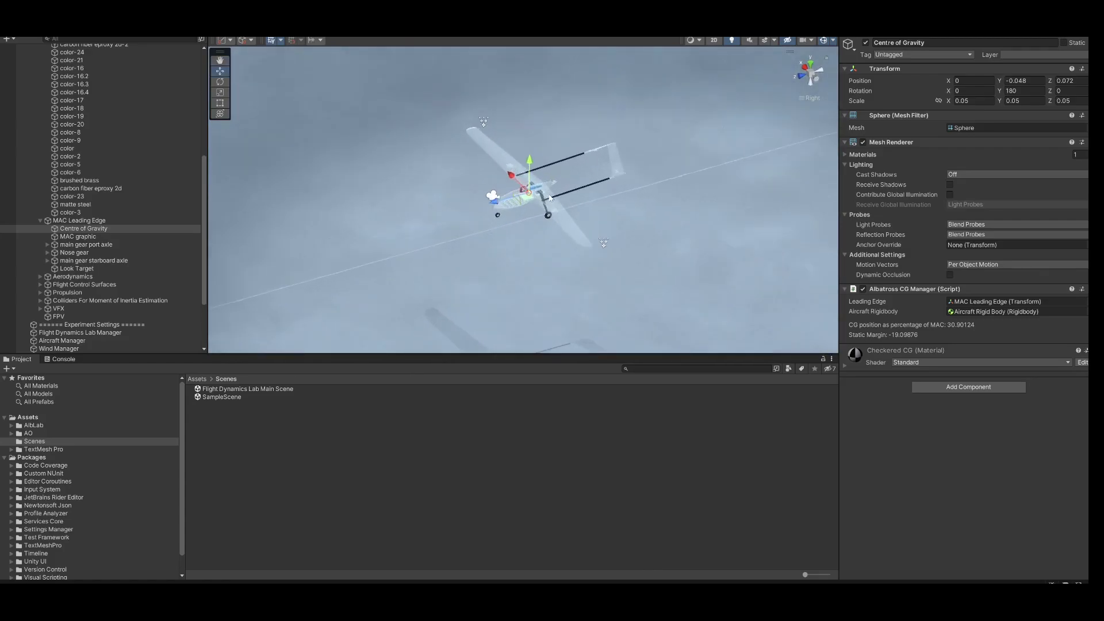
pyautogui.click(810, 99)
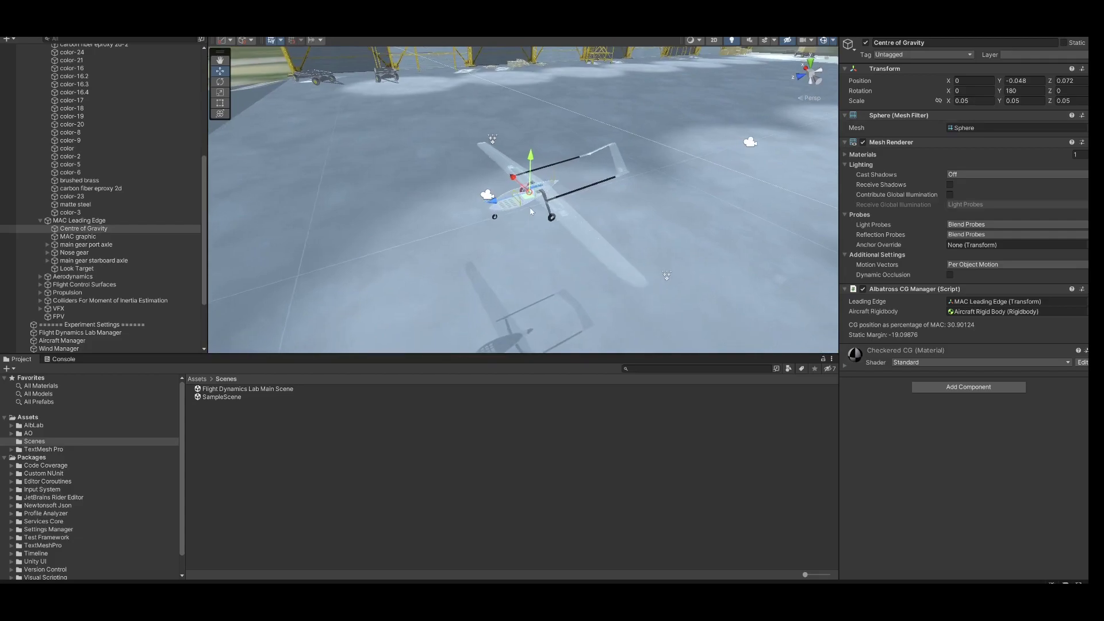
pyautogui.keyDown('alt'); pyautogui.moveTo(533, 211); pyautogui.dragTo(592, 200); pyautogui.keyUp('alt')
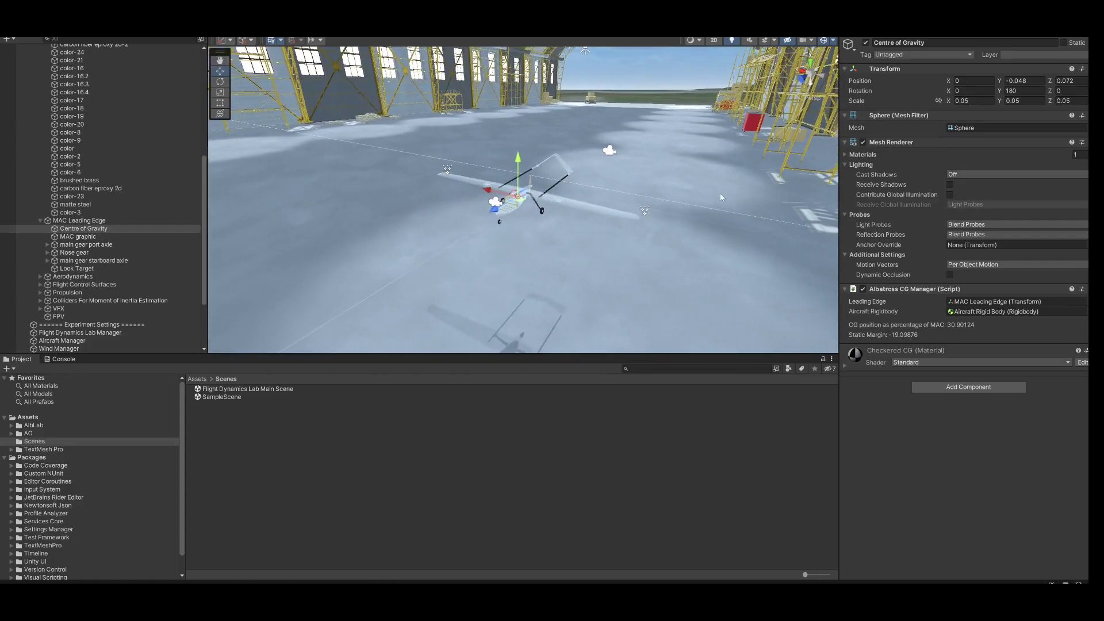